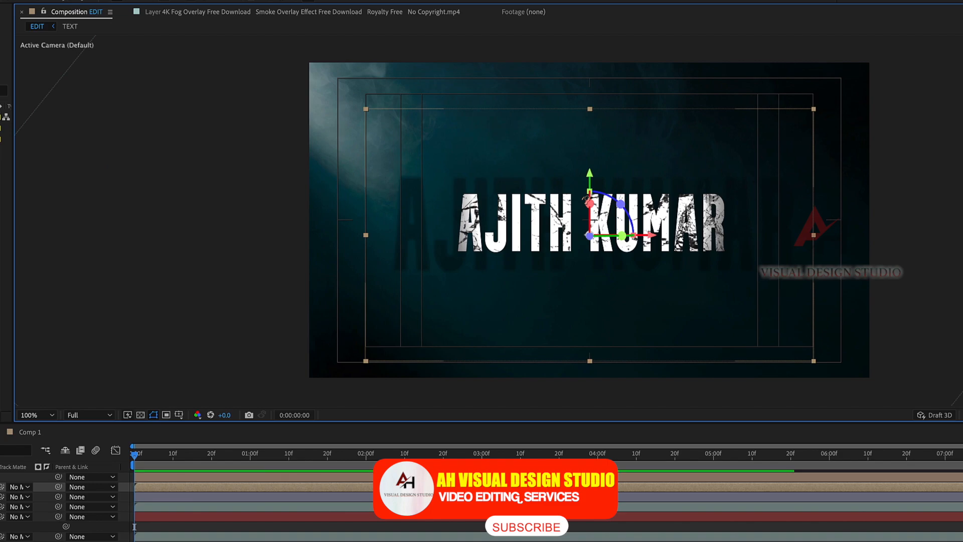
Activate the Selection tool, and switch to the Hand tool for moving around the EDIT composition
left_click(33, 34)
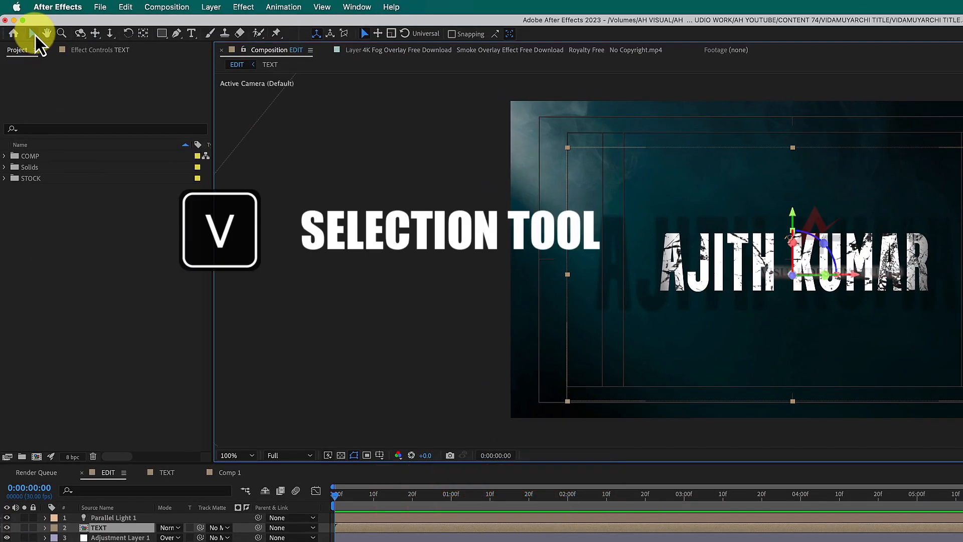
left_click_drag(636, 324, 5, 103)
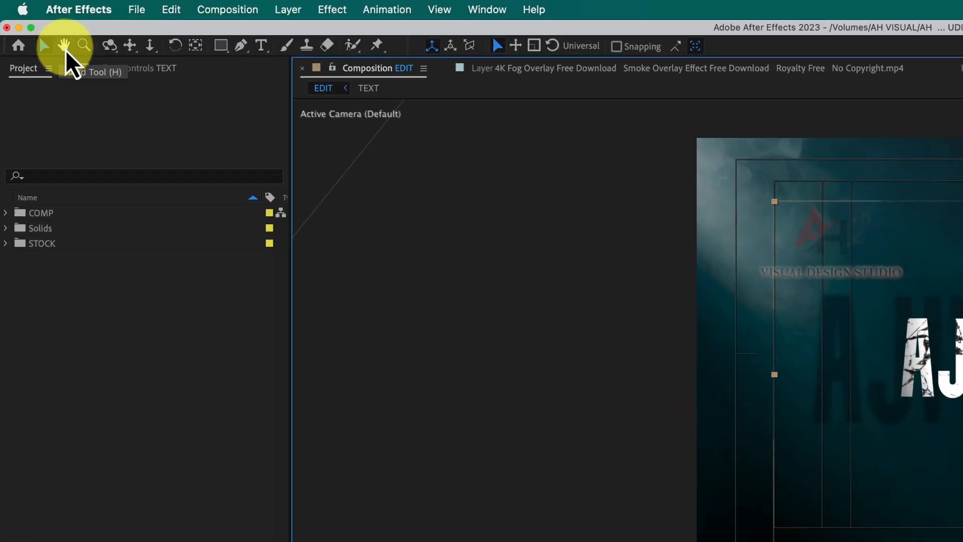
left_click(47, 34)
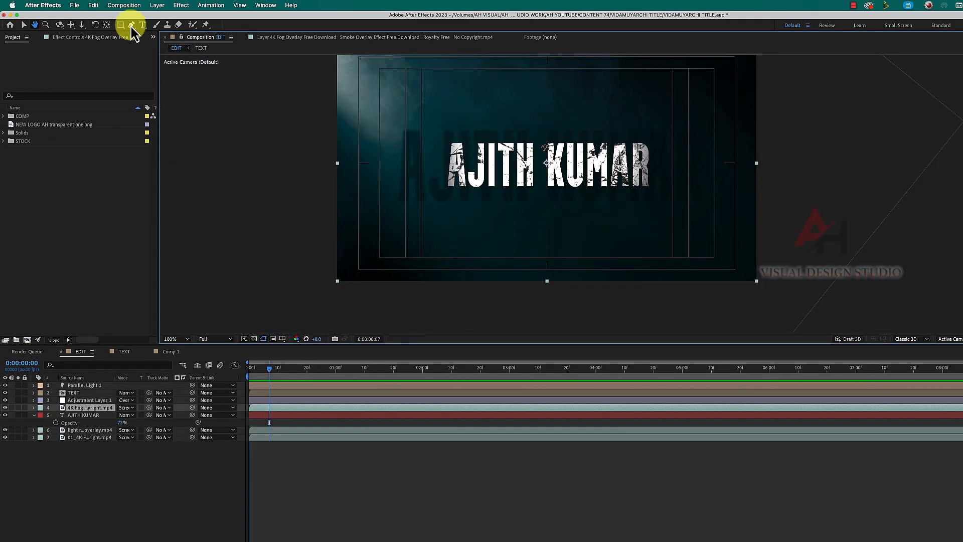
Try tracing the outline of the title's first letter A with the Pen tool on the 4K Fog layer, and return to the Selection tool
left_click(243, 46)
left_click(430, 127)
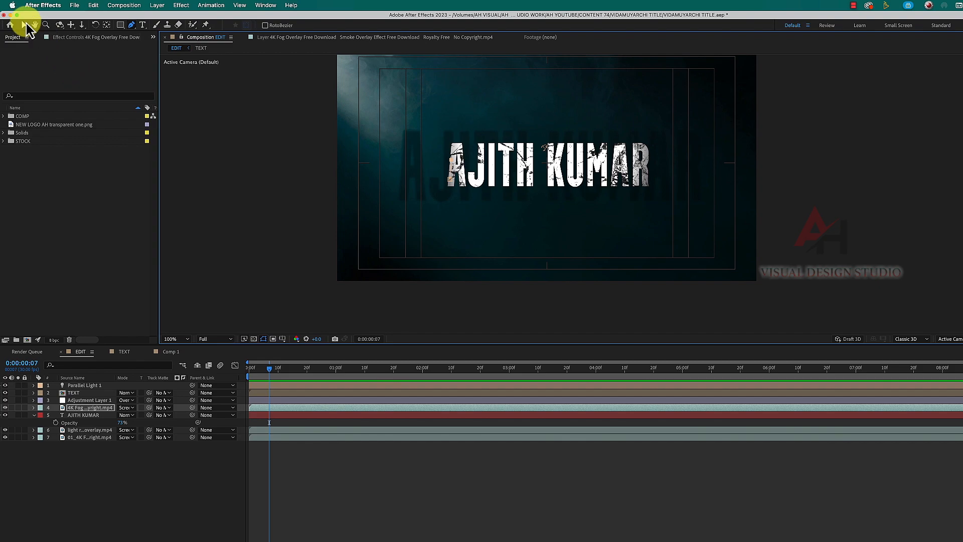
left_click(34, 25)
scroll(473, 168, "up", 4)
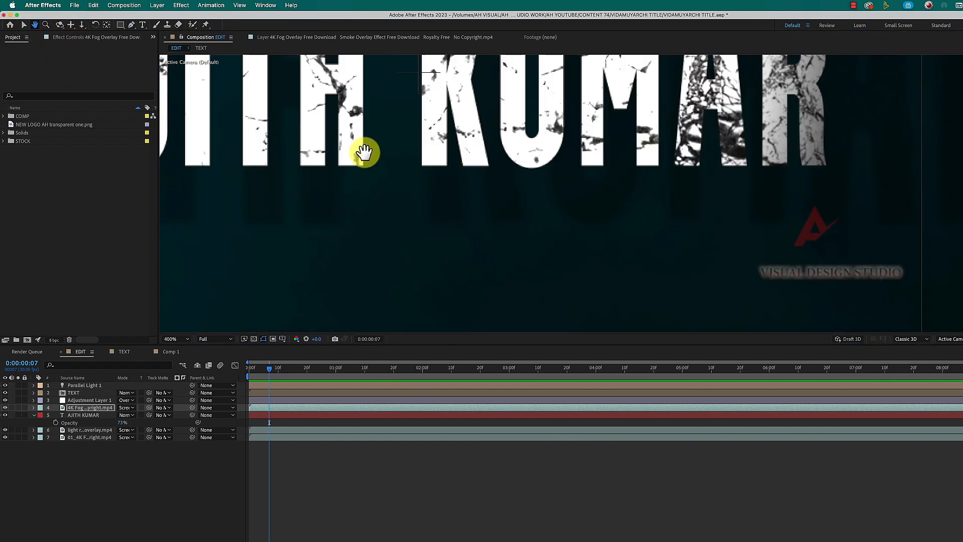
left_click_drag(265, 127, 401, 170)
left_click(131, 24)
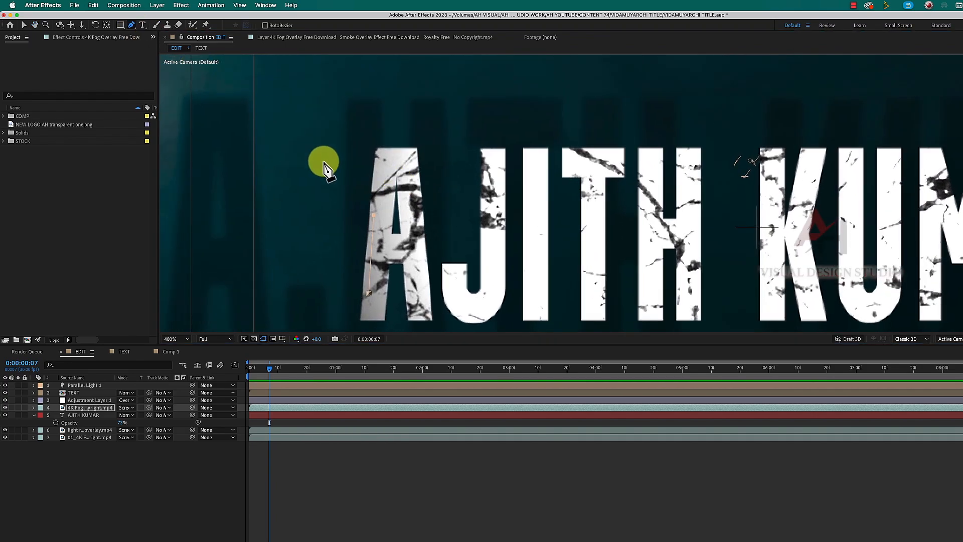
left_click(374, 201)
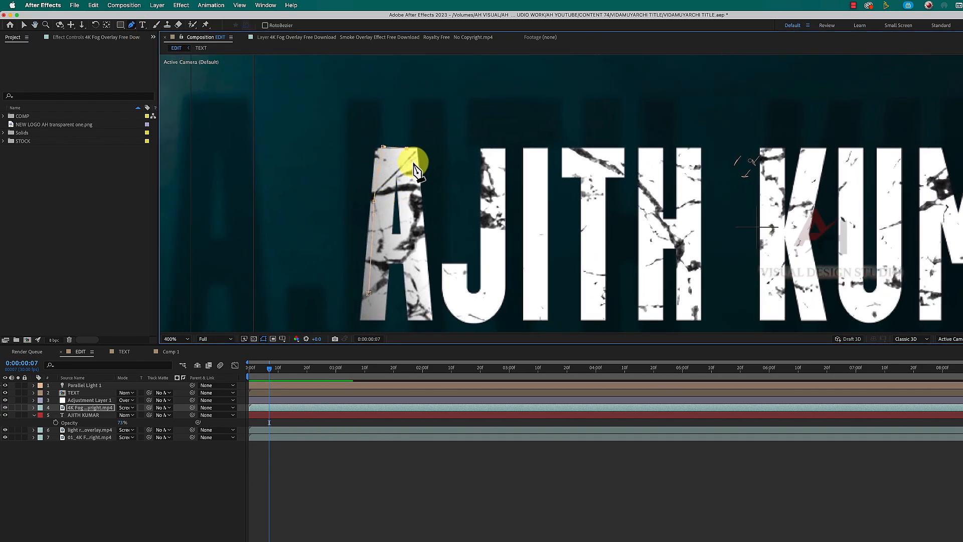
key("v")
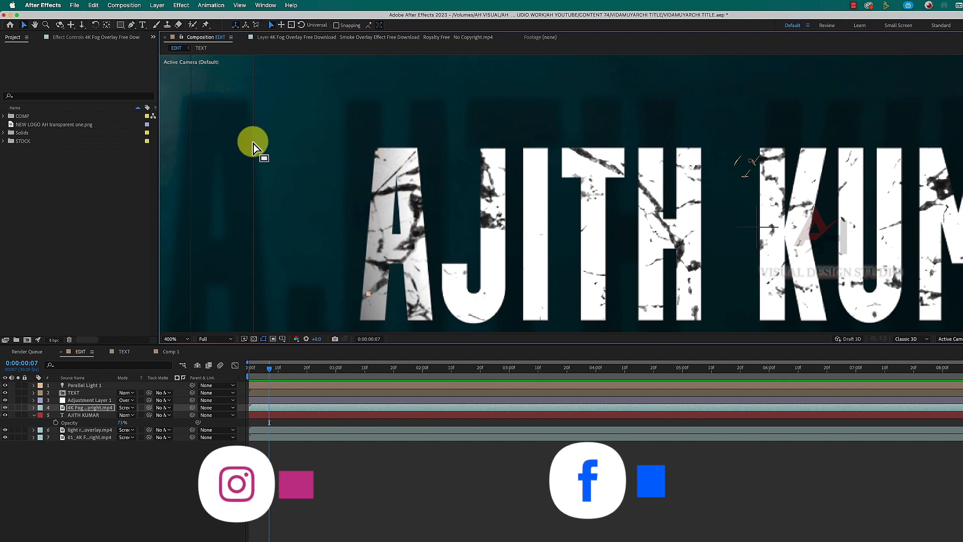
scroll(407, 181, "down", 4)
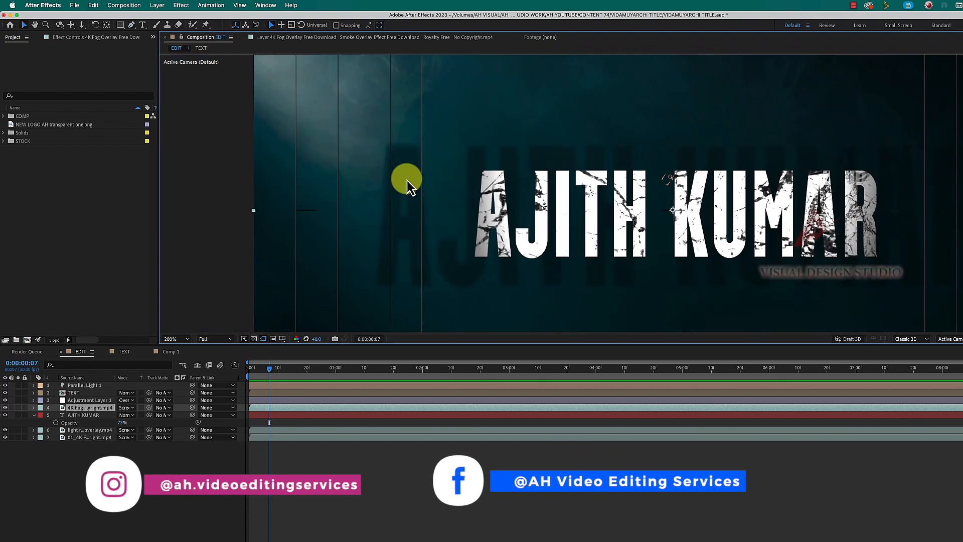
Magnify the title's first letter to 800% with the Zoom tool, and zoom the composition view back out to 50%
left_click(35, 25)
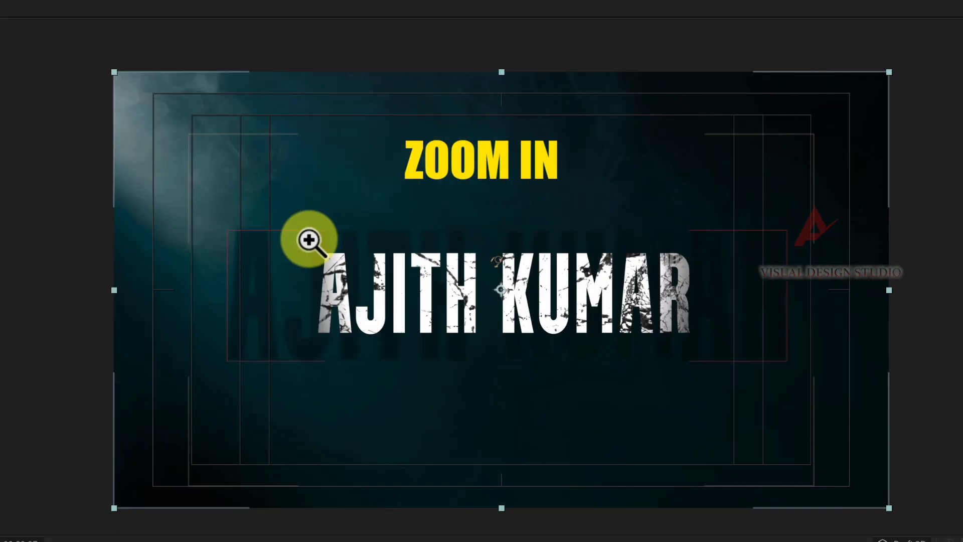
left_click_drag(308, 240, 352, 294)
key("alt")
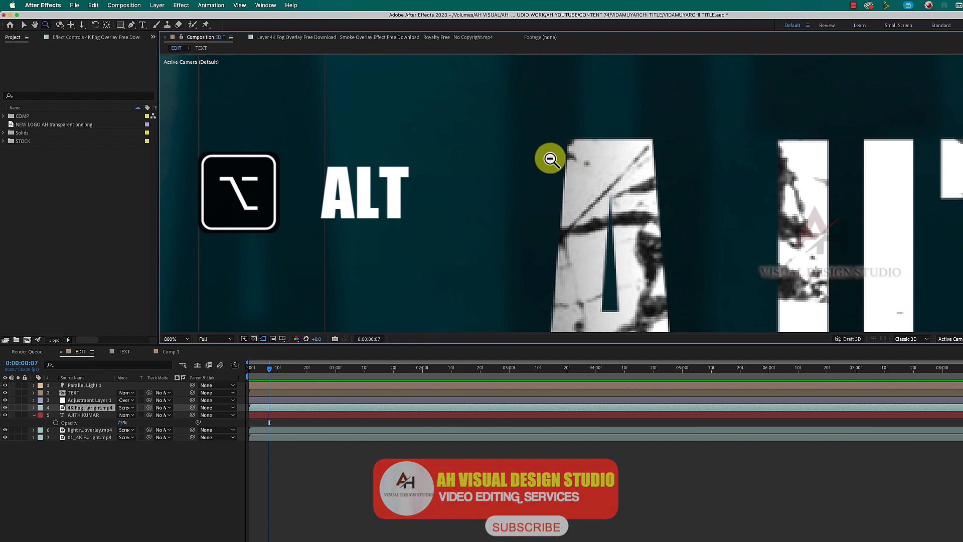
left_click(548, 157, "alt")
left_click(548, 157, "alt")
left_click(546, 155, "alt")
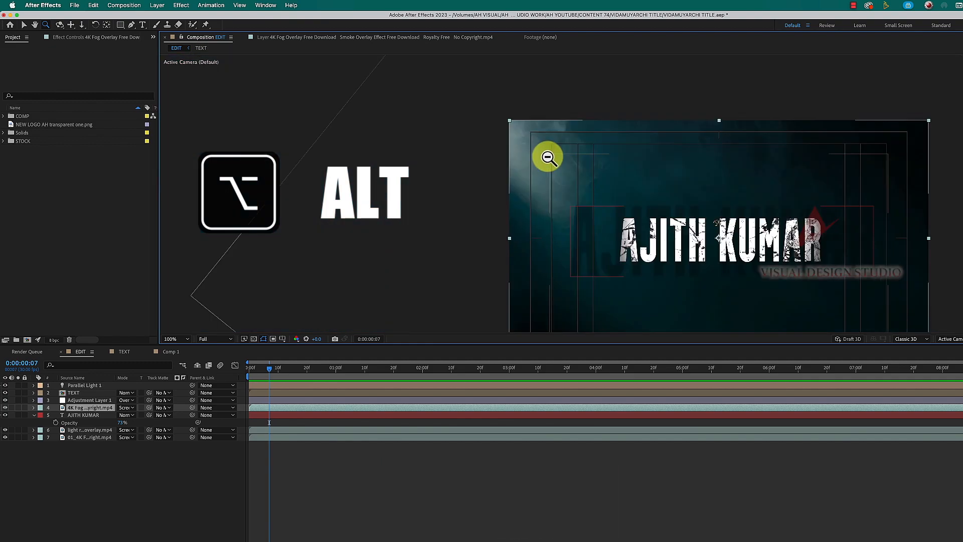
left_click(575, 181, "alt")
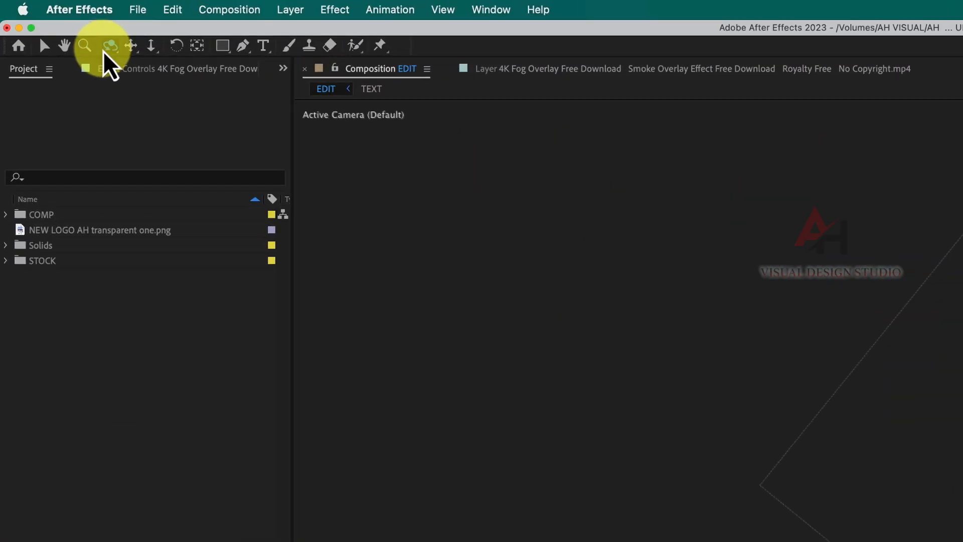
Turn on the 3D Layer switch for the TEXT layer and the red title text layer in the EDIT composition
left_click(71, 25)
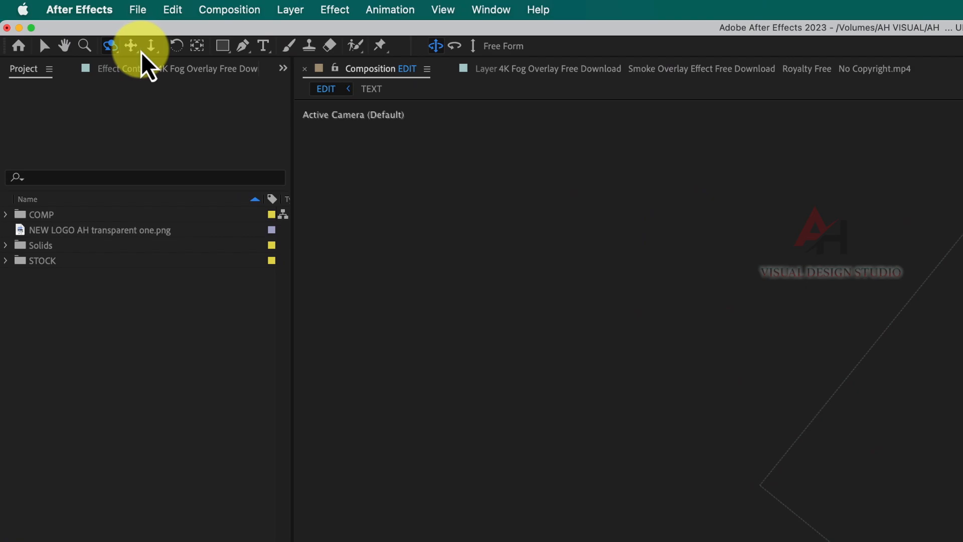
left_click(110, 46)
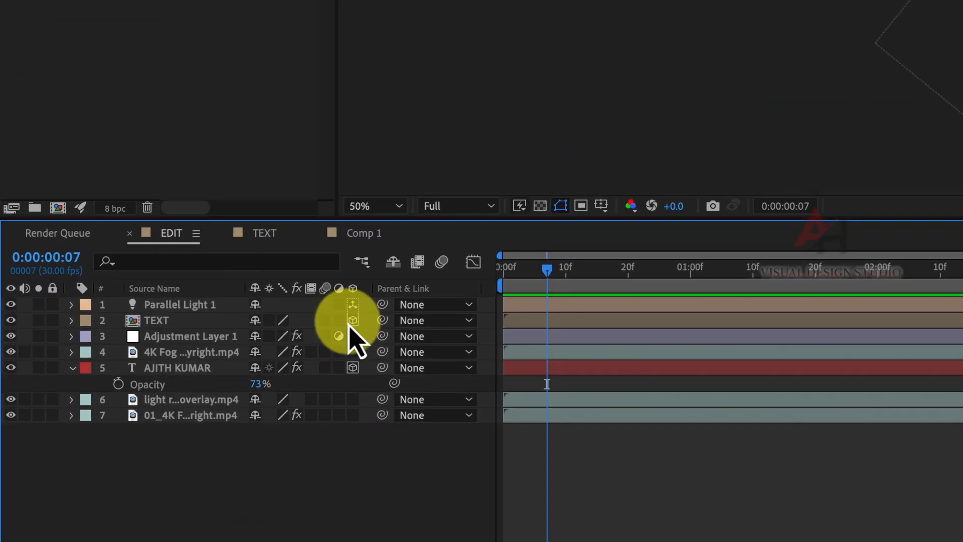
left_click(353, 321)
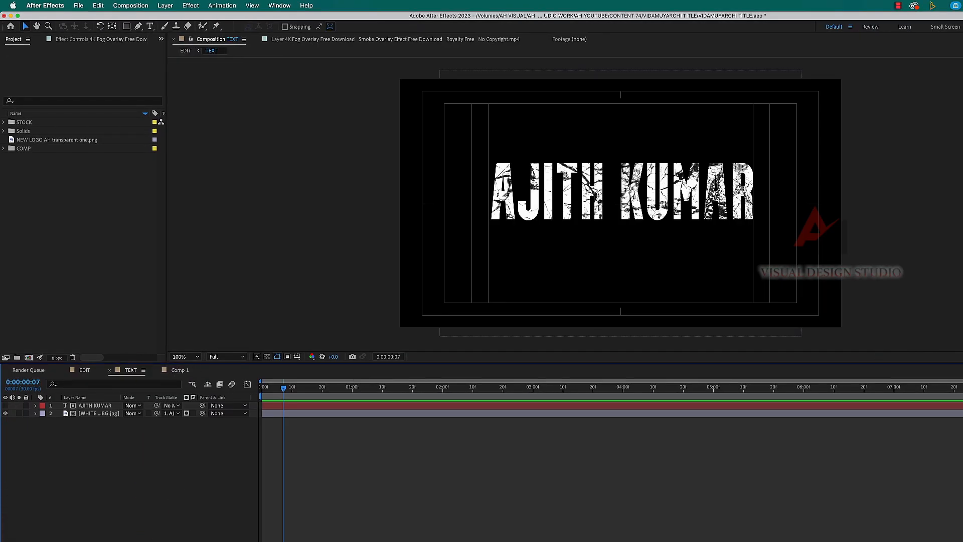
key("F4")
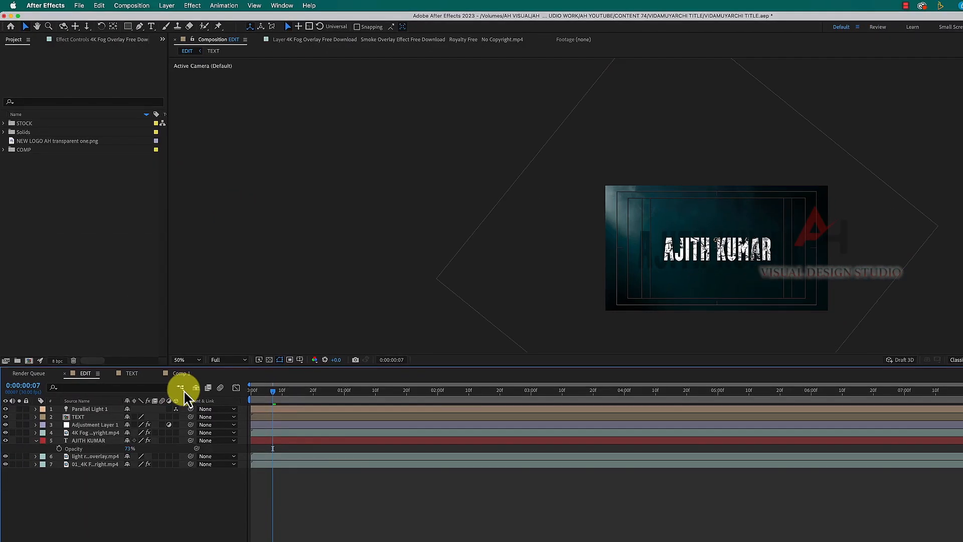
left_click(174, 439)
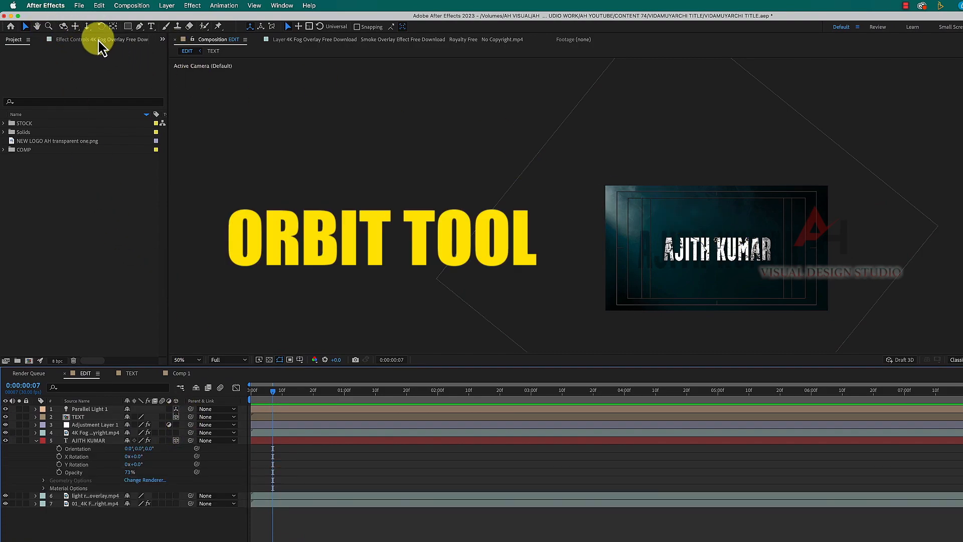
Orbit the 3D view around the title with the Orbit Around Cursor tool, and switch to the Orbit Around Camera POI tool
left_click(65, 27)
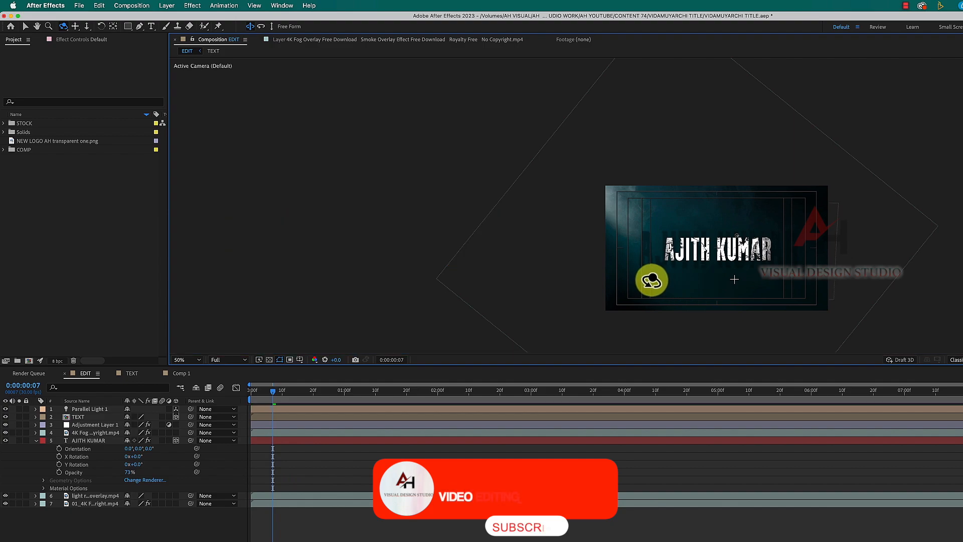
left_click_drag(649, 276, 672, 279)
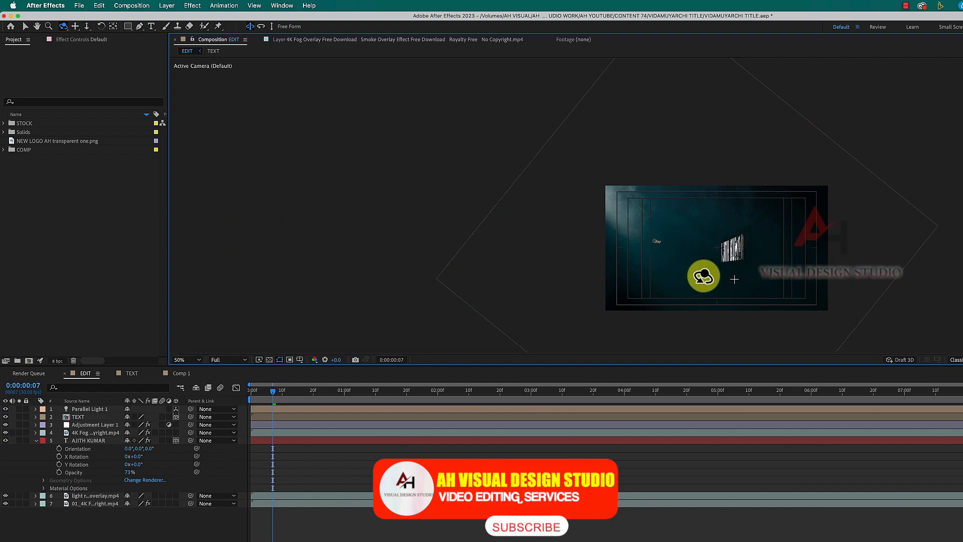
left_click_drag(657, 238, 667, 224)
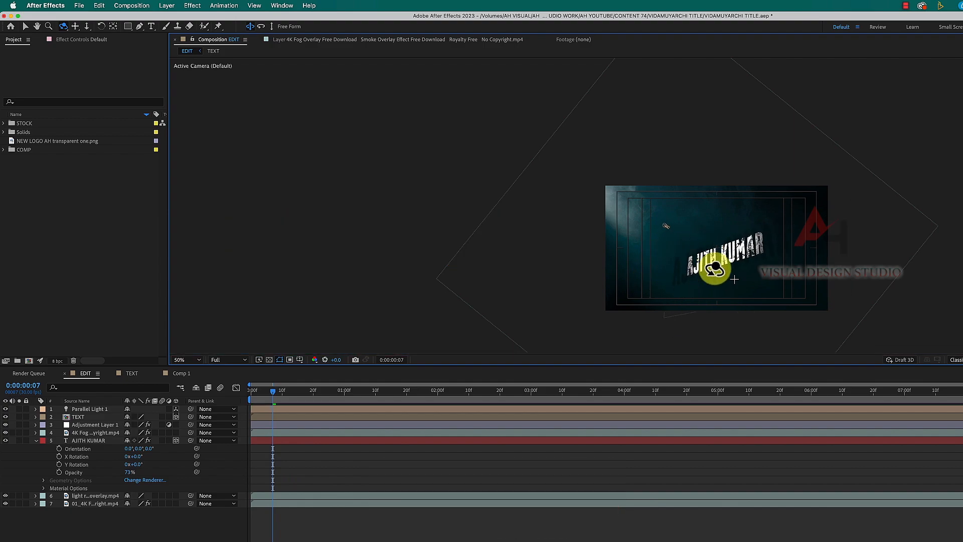
double_click(63, 27)
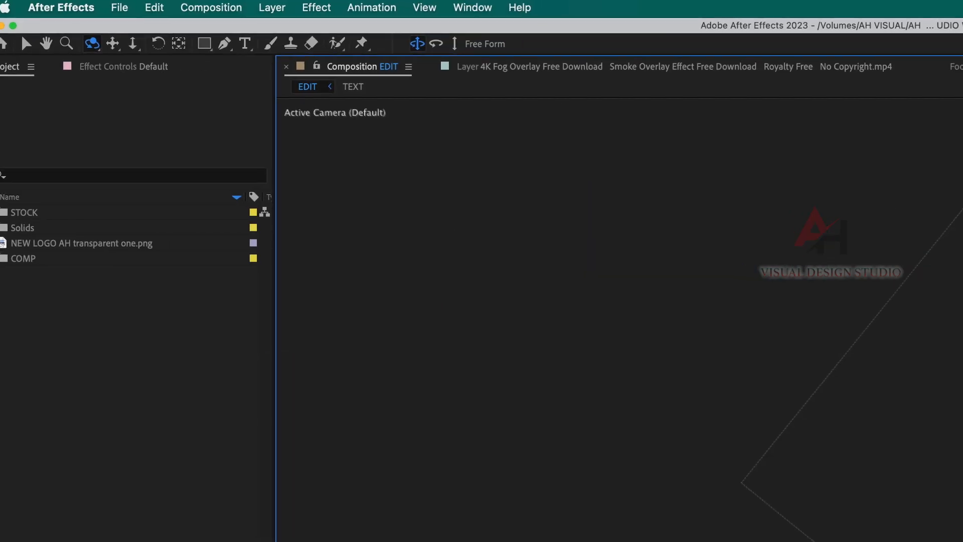
left_click_drag(602, 281, 680, 280)
left_click_drag(324, 376, 379, 343)
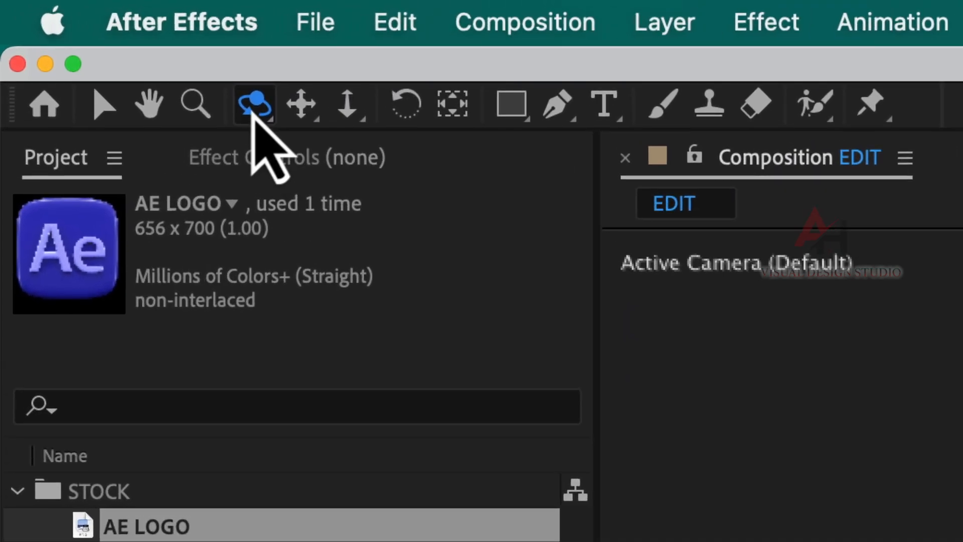
left_click(90, 42)
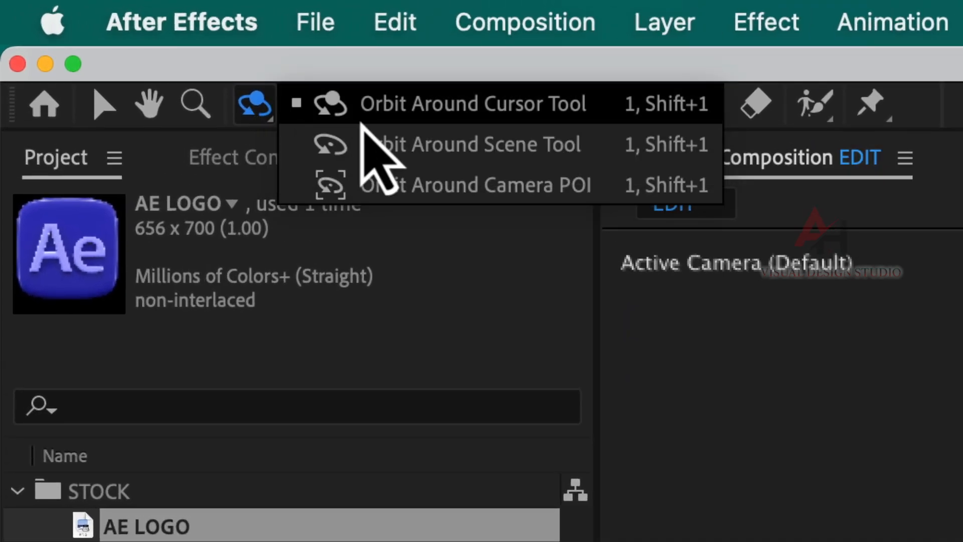
left_click(369, 187)
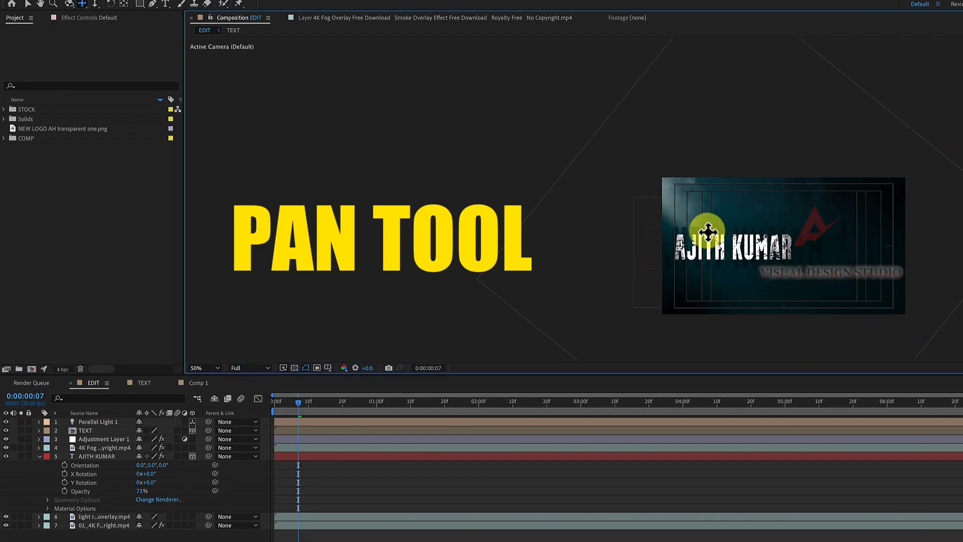
Pan the camera sideways across the title, and move it nearer and farther with the Dolly tool
left_click_drag(708, 232, 800, 225)
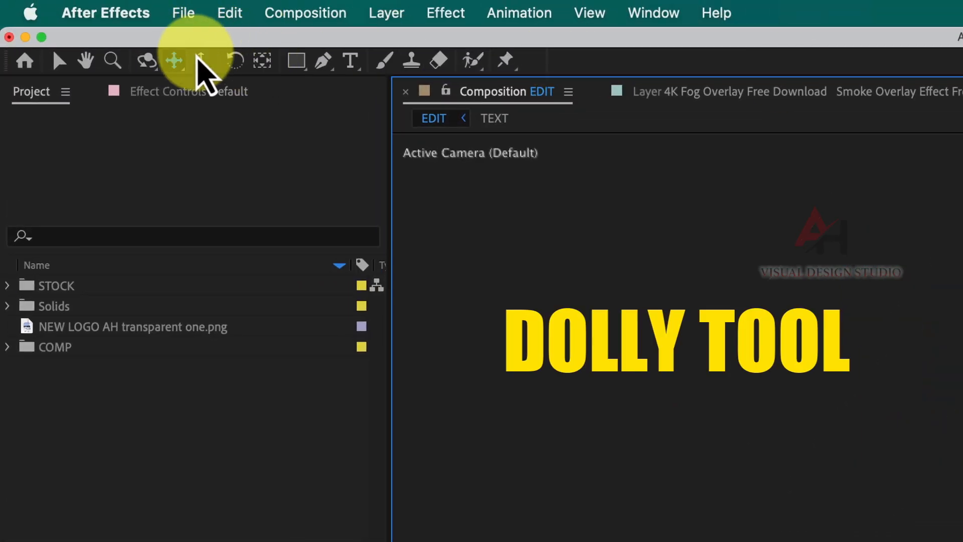
left_click(200, 60)
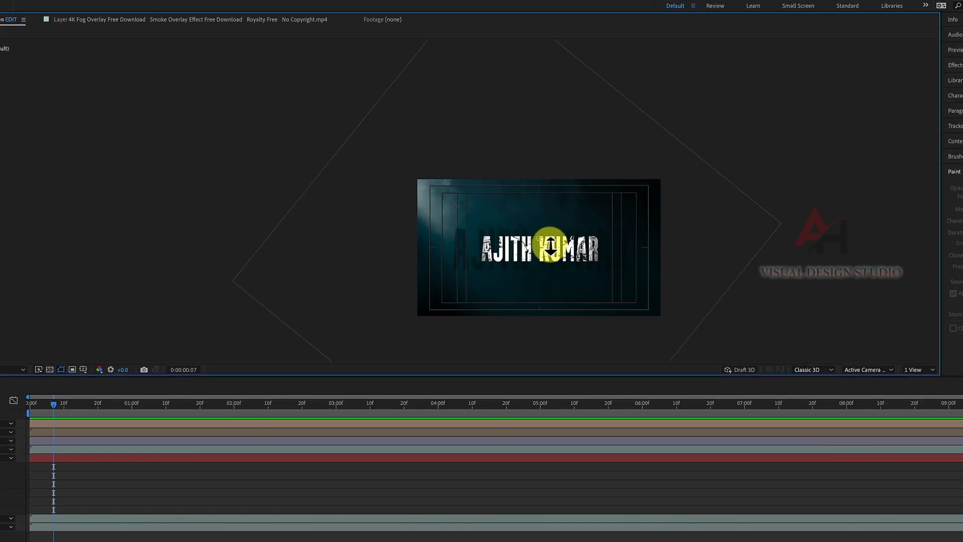
mouse_move(551, 245)
left_mouse_down()
mouse_move(542, 337)
mouse_move(545, 162)
mouse_move(550, 240)
left_mouse_up()
left_click_drag(552, 25, 541, 216)
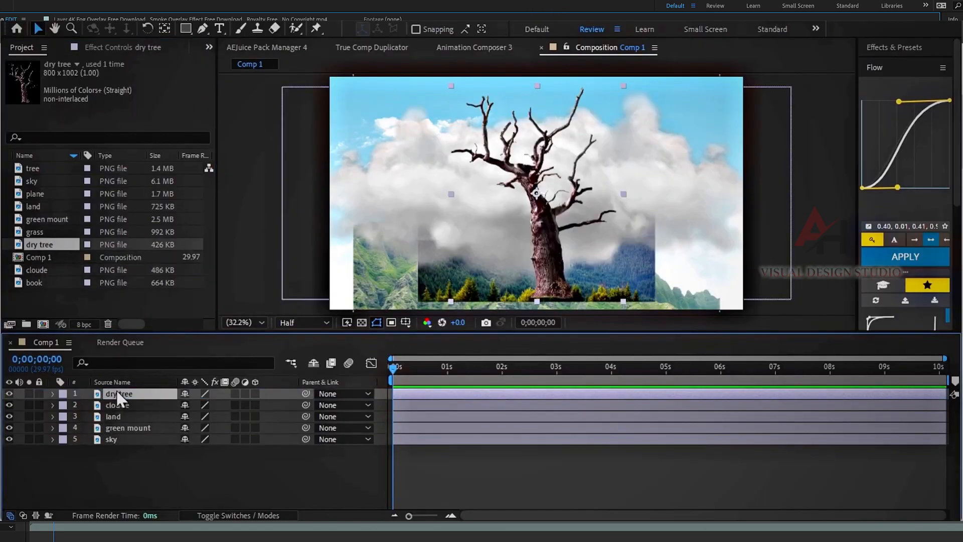
Add the tree, plane, cloude, grass and book images to Comp 1, and reposition the small cloud in the Camera 1 view
left_click_drag(33, 169, 116, 393)
left_click_drag(35, 194, 123, 394)
left_click_drag(36, 270, 120, 427)
left_click_drag(34, 232, 120, 393)
left_click_drag(35, 283, 133, 394)
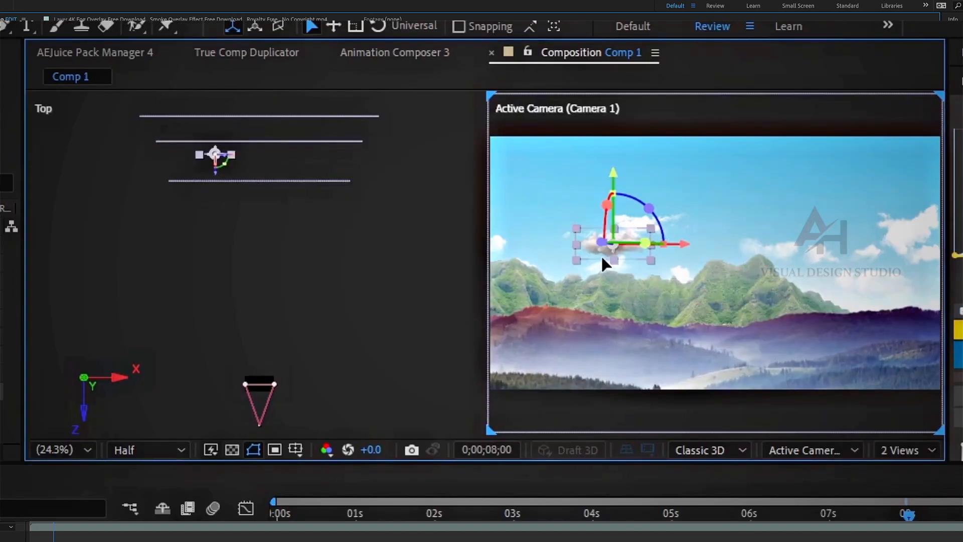
left_click_drag(607, 260, 748, 301)
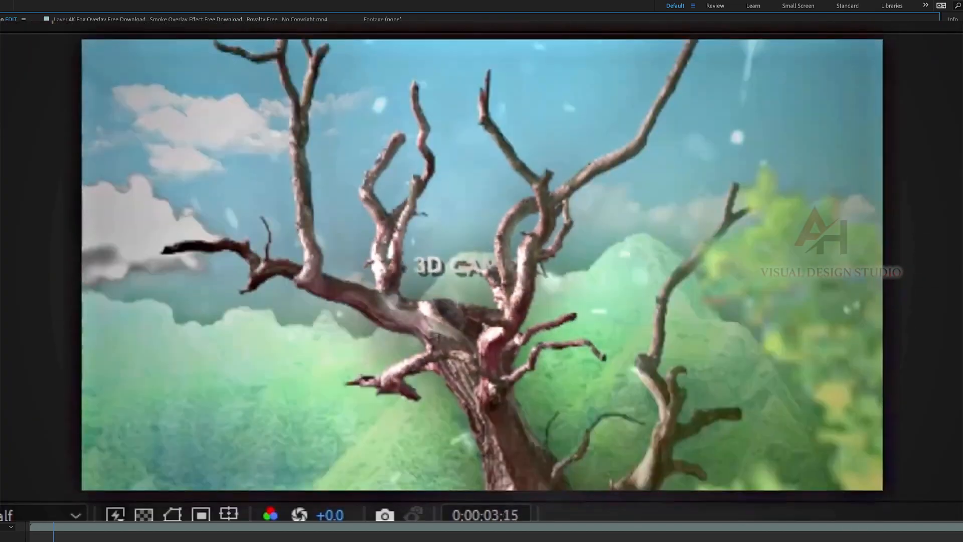
Activate the Orbit, Pan and Dolly camera tools one after another, ending on the Dolly tool
left_click(505, 178)
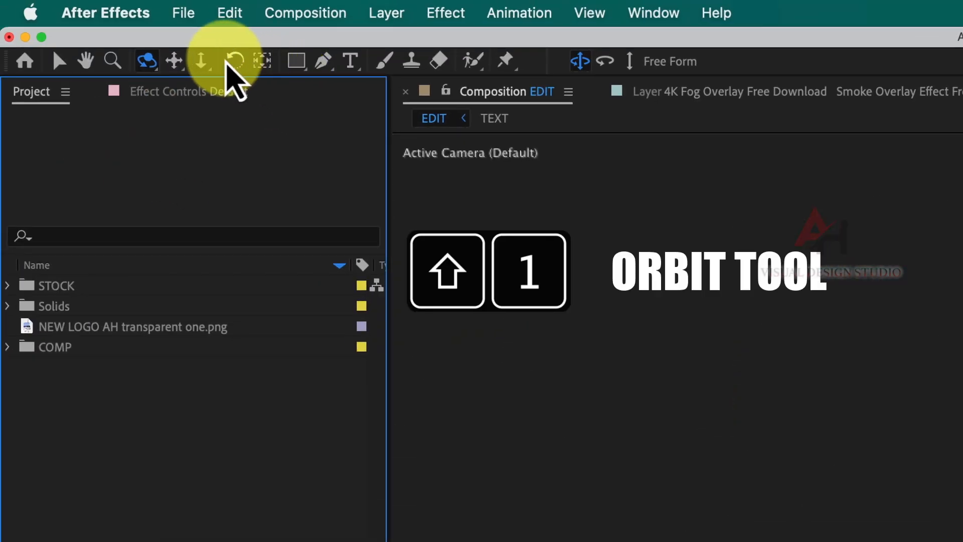
left_click(174, 61)
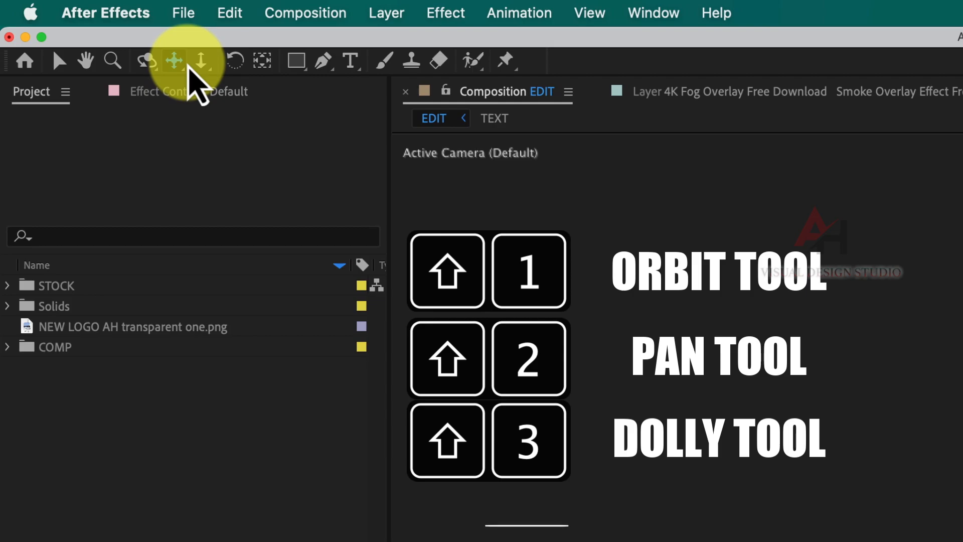
left_click(200, 61)
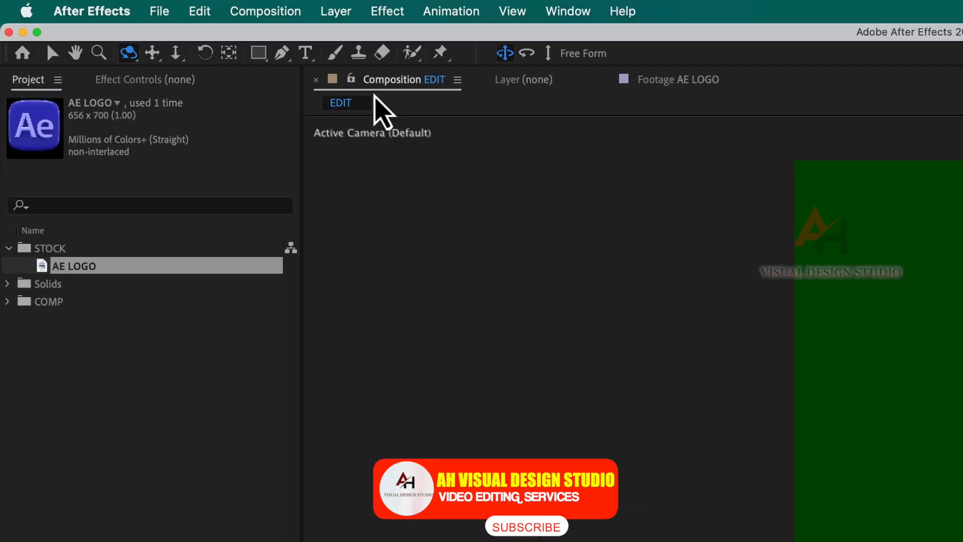
Display the variants of the Orbit tool and choose Orbit Around Camera POI
left_click(127, 53)
left_click(257, 123)
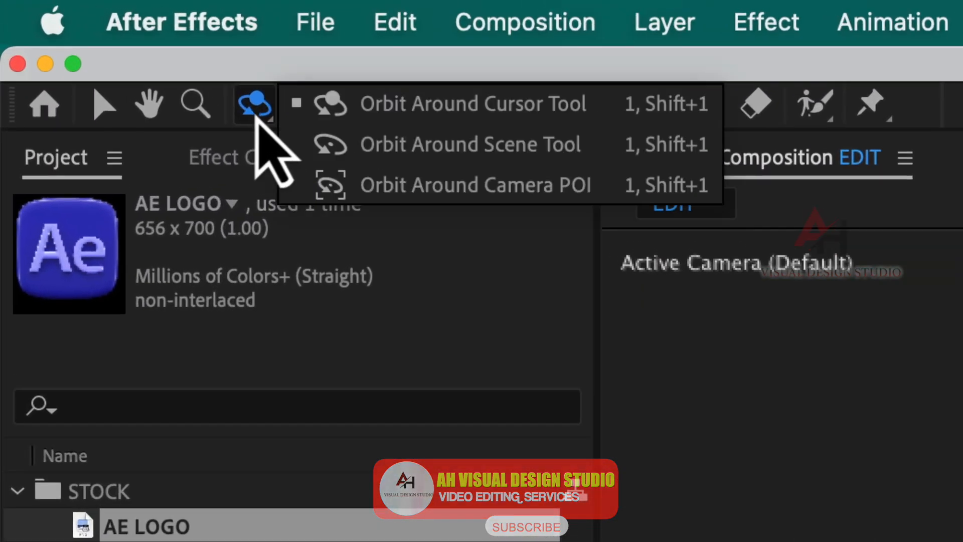
left_click(369, 186)
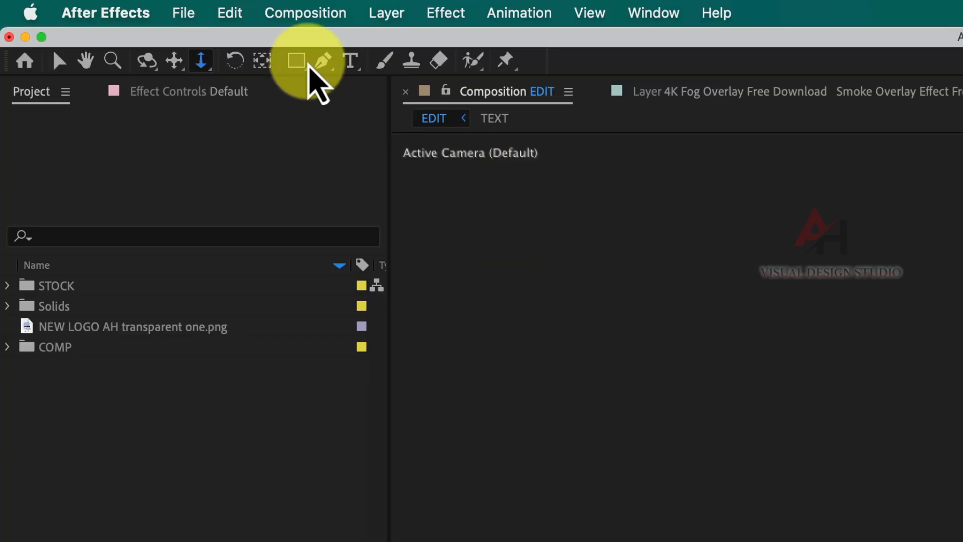
Try rotating the TEXT layer slightly in the EDIT composition with the Rotation tool, and undo the change
left_click(408, 150)
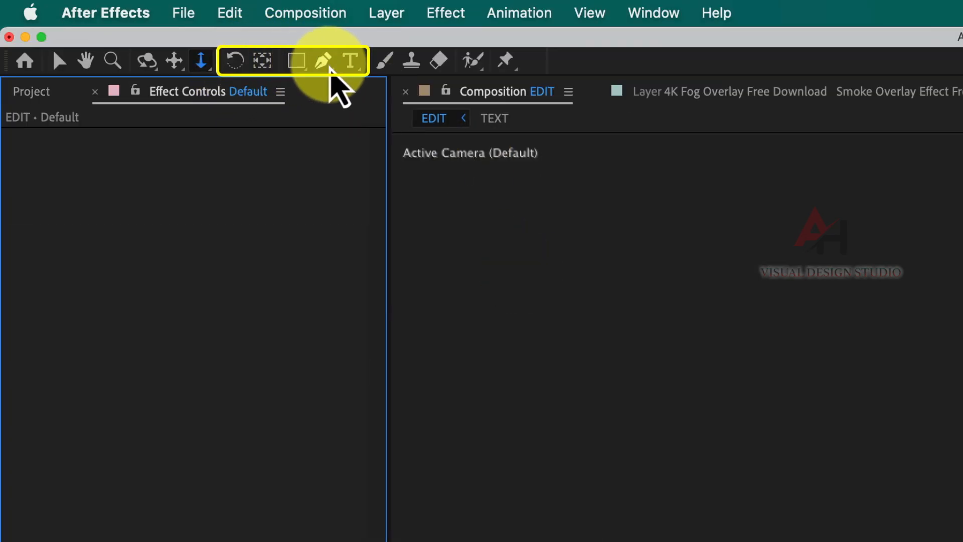
left_click(232, 64)
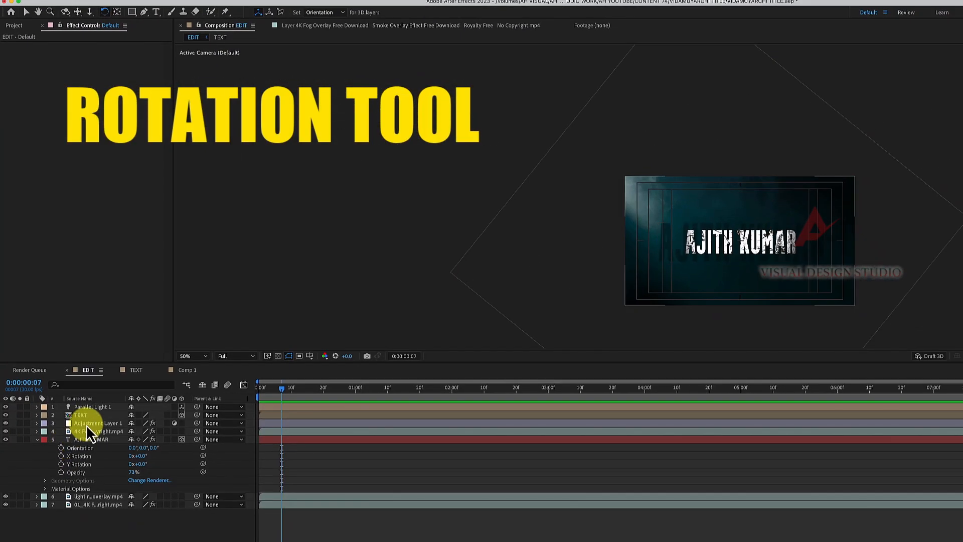
left_click(86, 416)
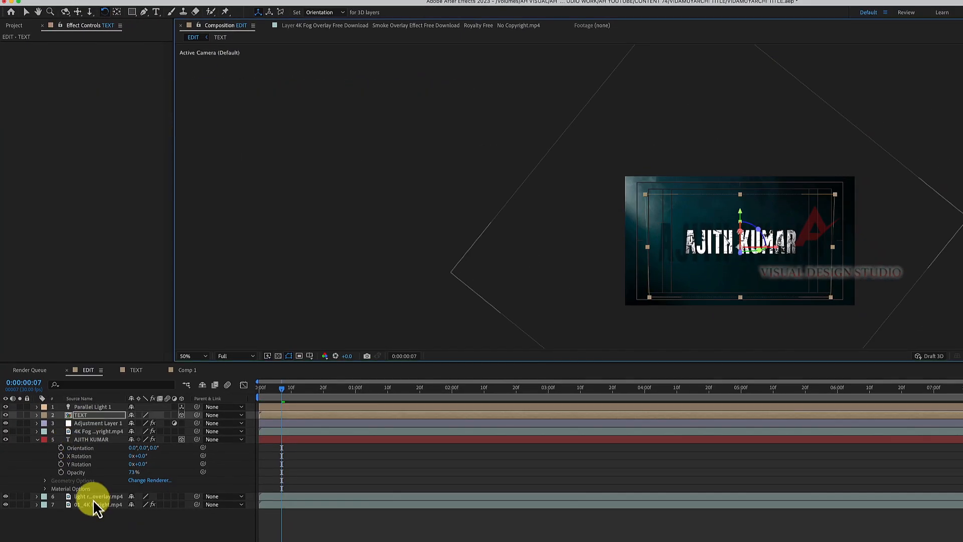
left_click(93, 499)
left_click_drag(839, 265, 831, 278)
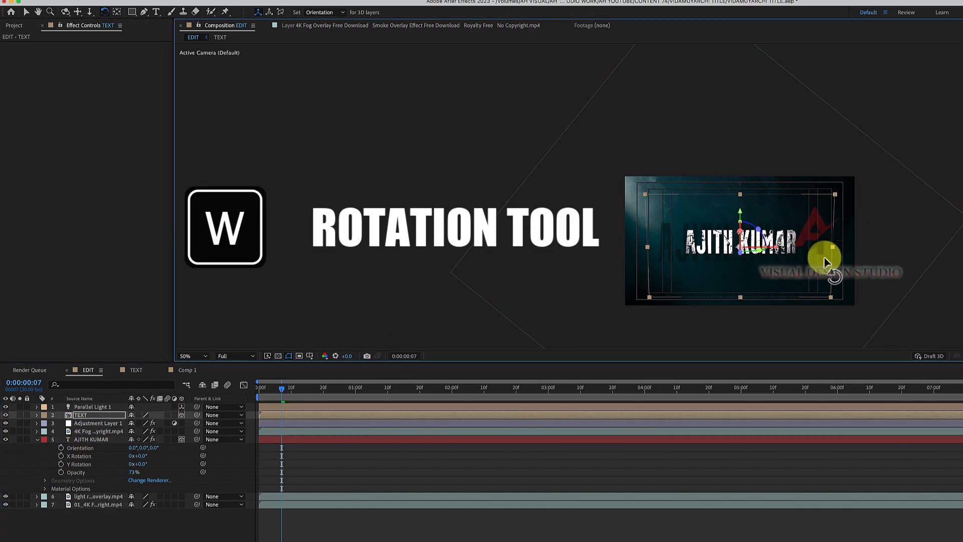
left_click_drag(824, 259, 820, 281)
key("super+z")
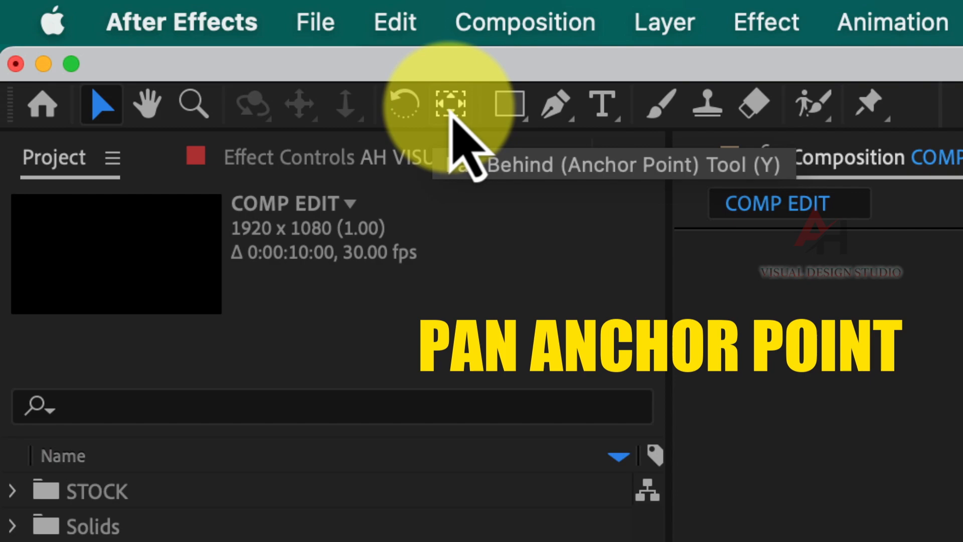
Activate the Pan Behind (Anchor Point) tool and move the Deep Yellow Solid 1 layer below the AH VISUAL DESIGN STUDIO text layer
left_click(450, 105)
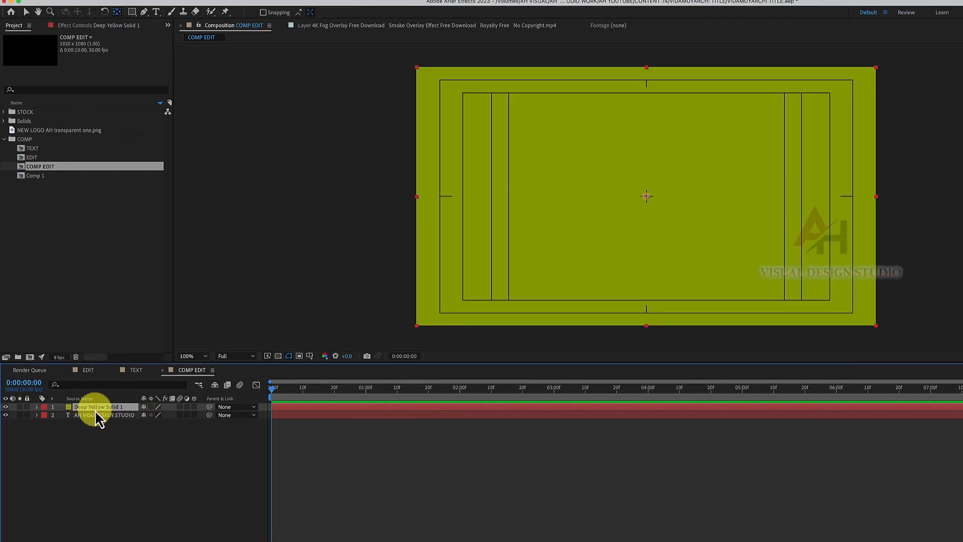
left_click_drag(95, 410, 106, 441)
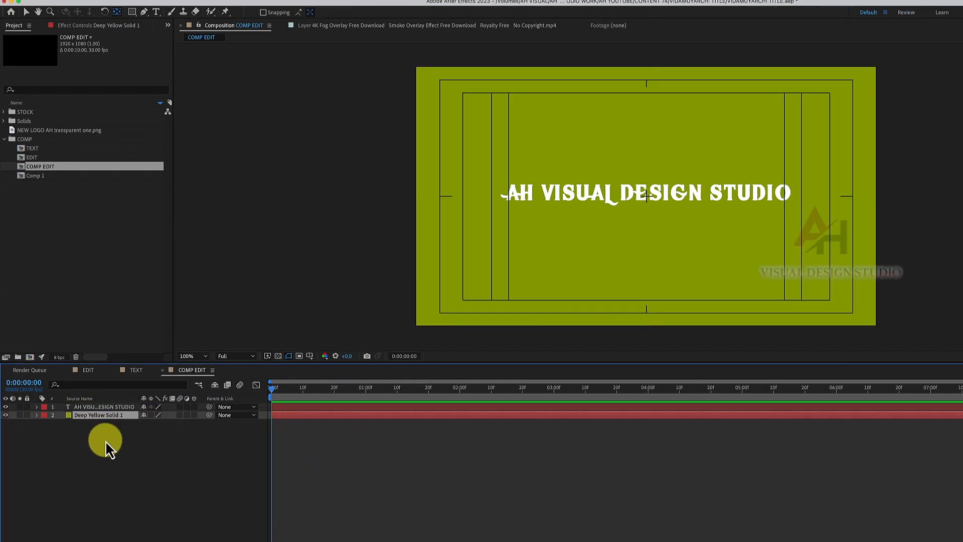
left_click(105, 441)
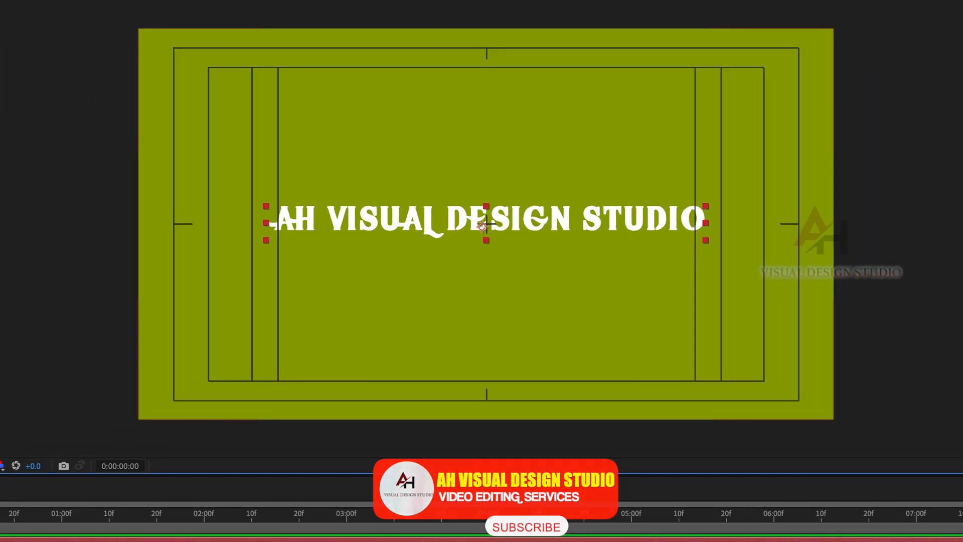
Rotate the AH VISUAL DESIGN STUDIO text to 176° about its centre and to 356° about its first letter, undoing each rotation
left_click_drag(153, 415, 231, 407)
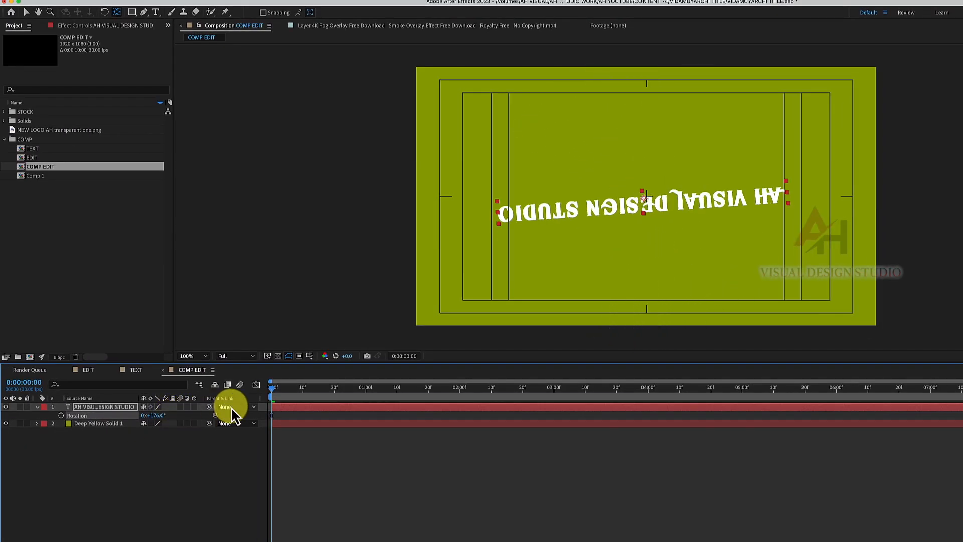
key("super+z")
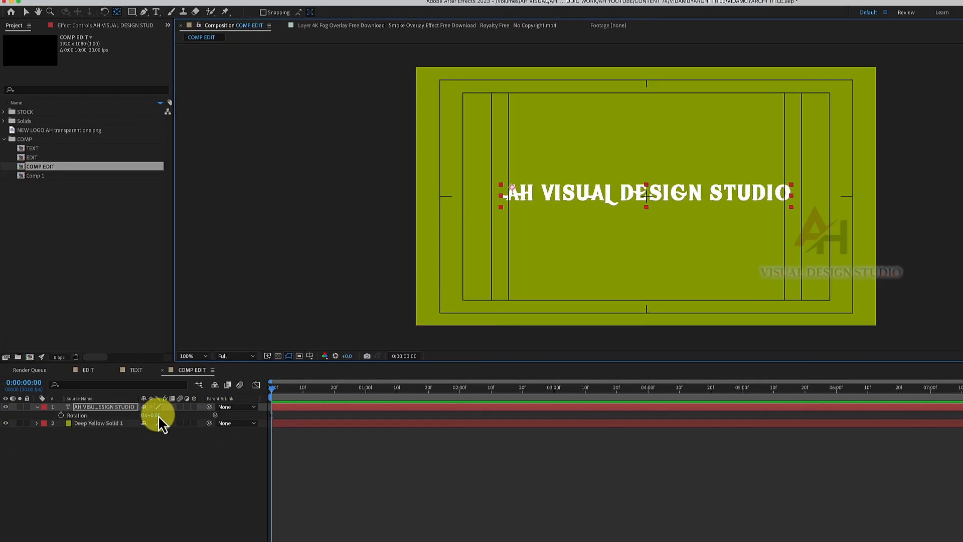
left_click_drag(158, 415, 310, 412)
key("super+z")
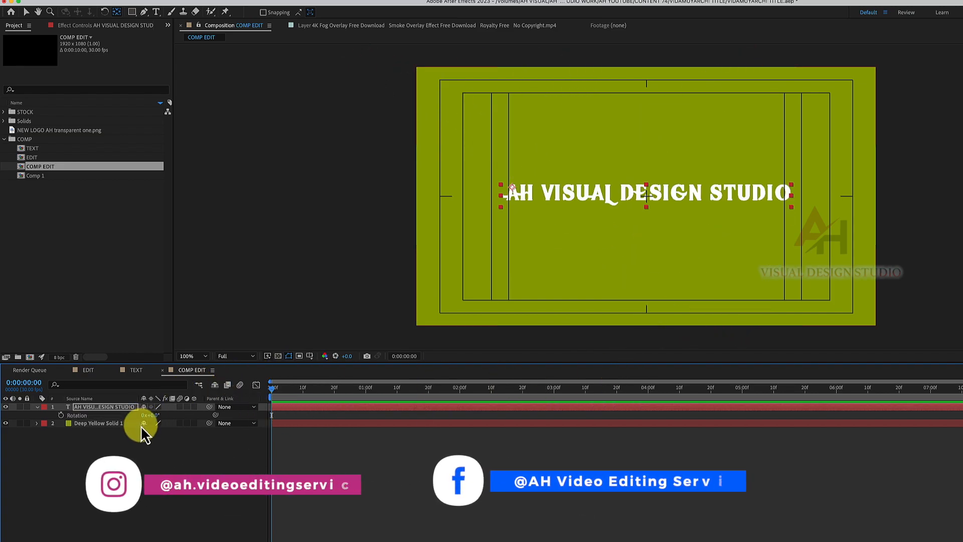
left_click_drag(153, 415, 332, 421)
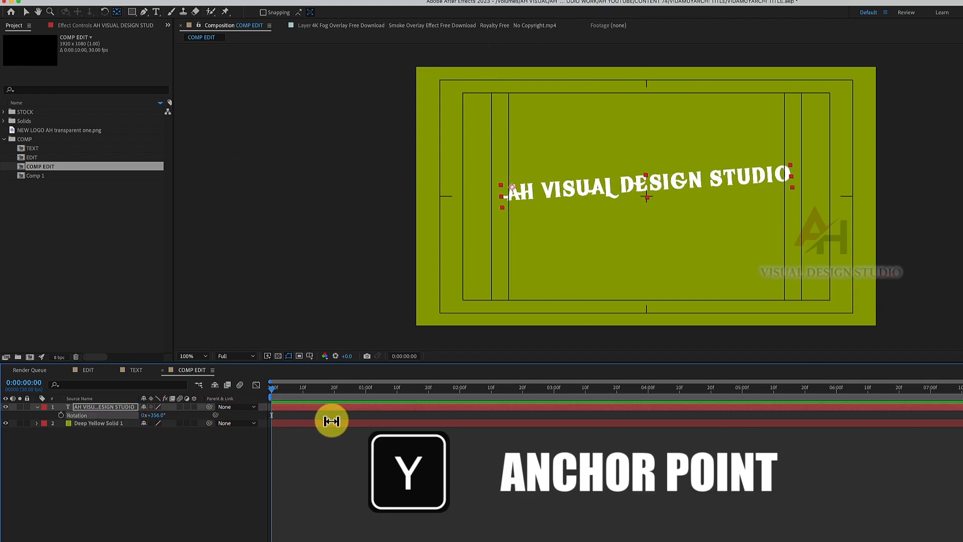
key("super+z")
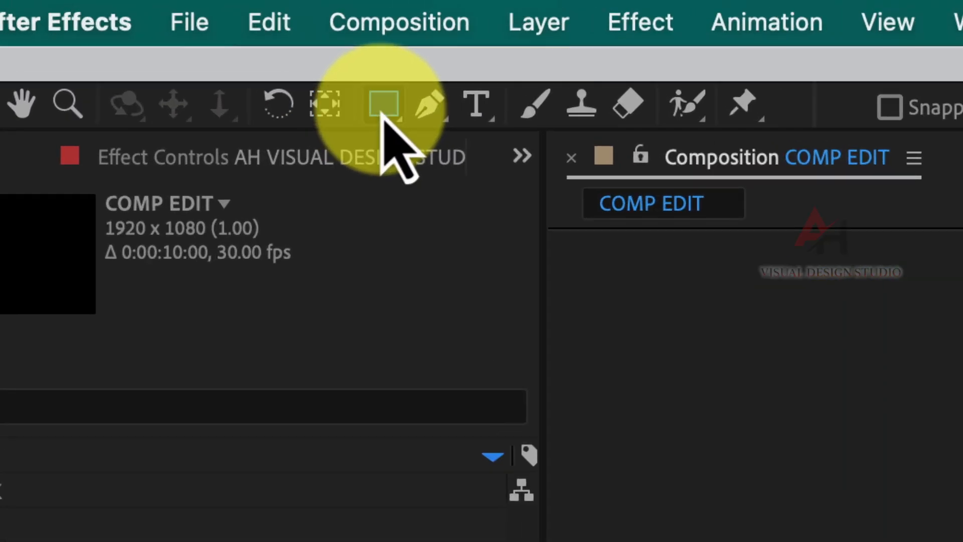
Draw a small mask above the title and a shape across it with the Rectangle tool, removing each one
left_click(132, 14)
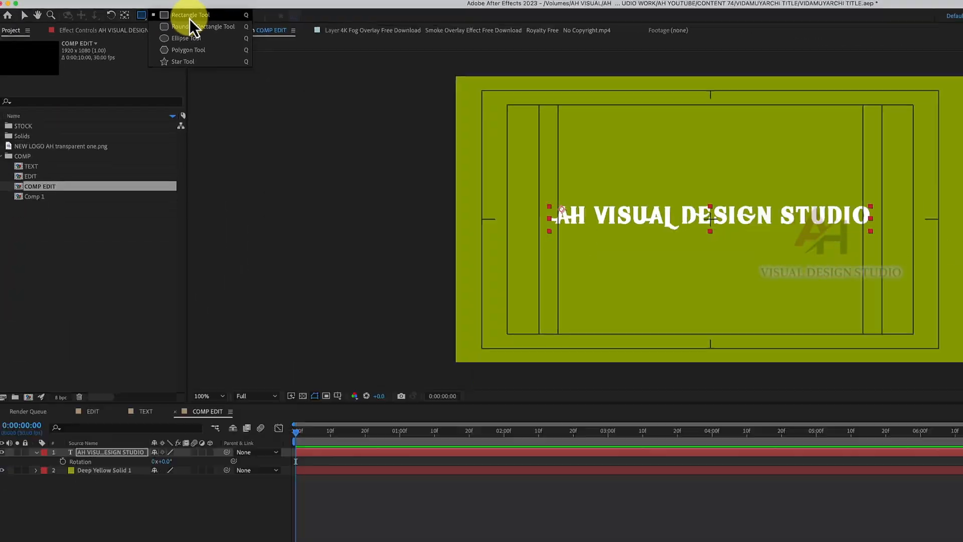
left_click(552, 104)
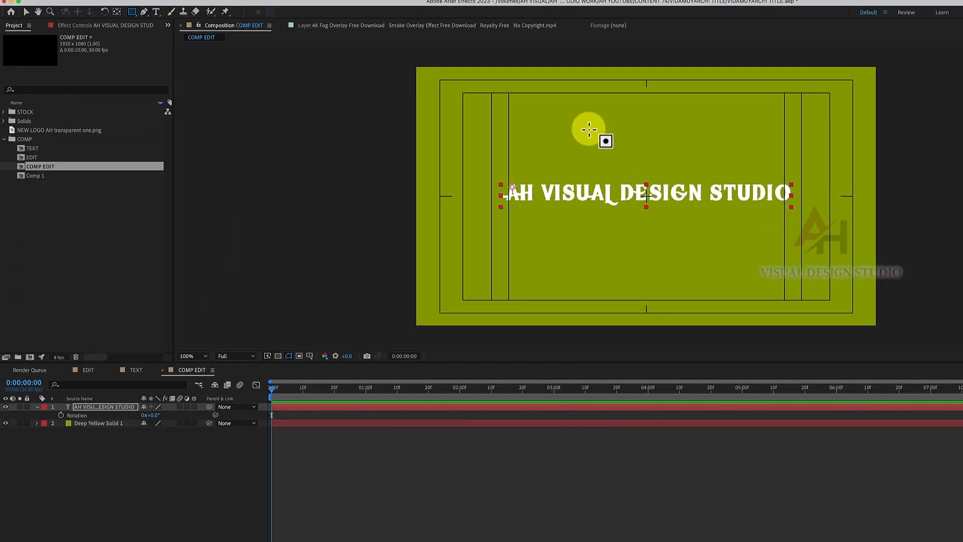
left_click_drag(589, 129, 637, 173)
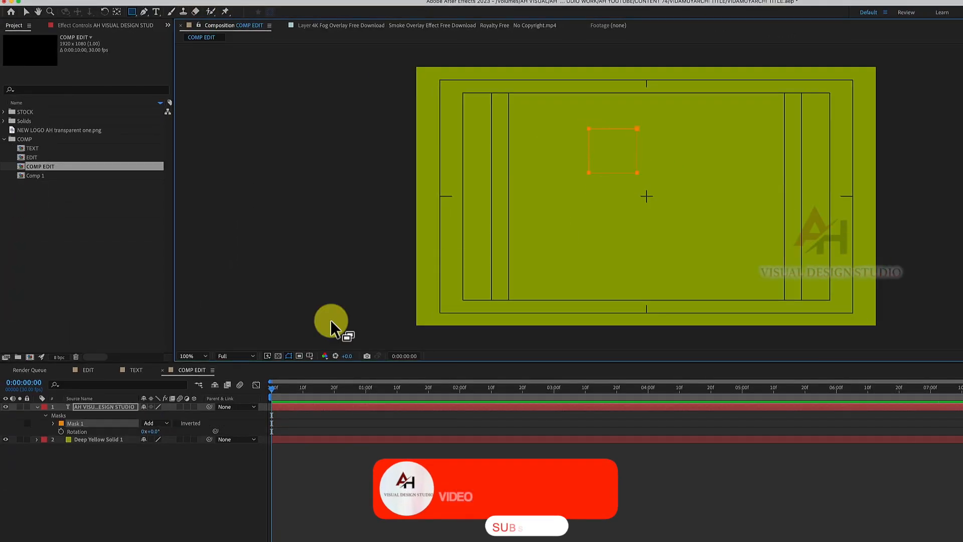
key("Delete")
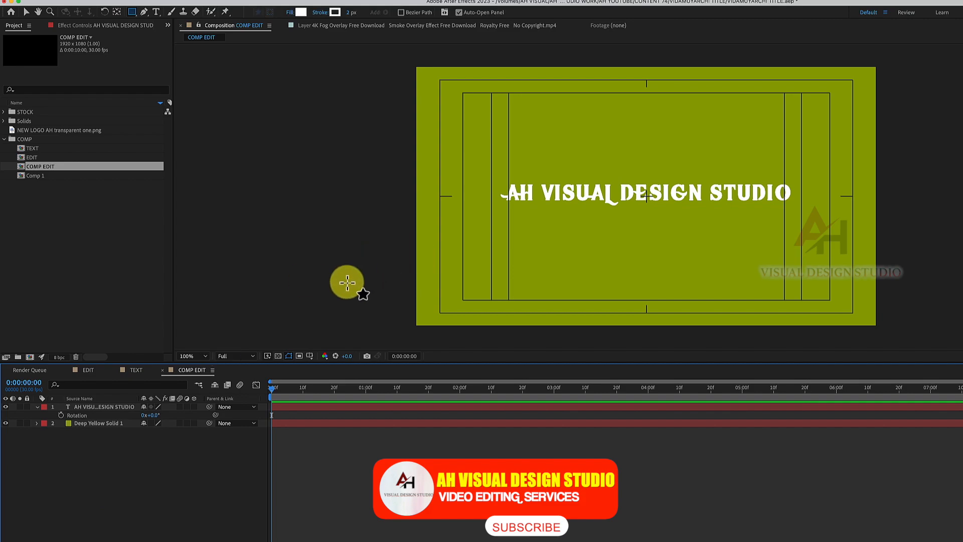
left_click_drag(495, 170, 807, 214)
key("ctrl+z")
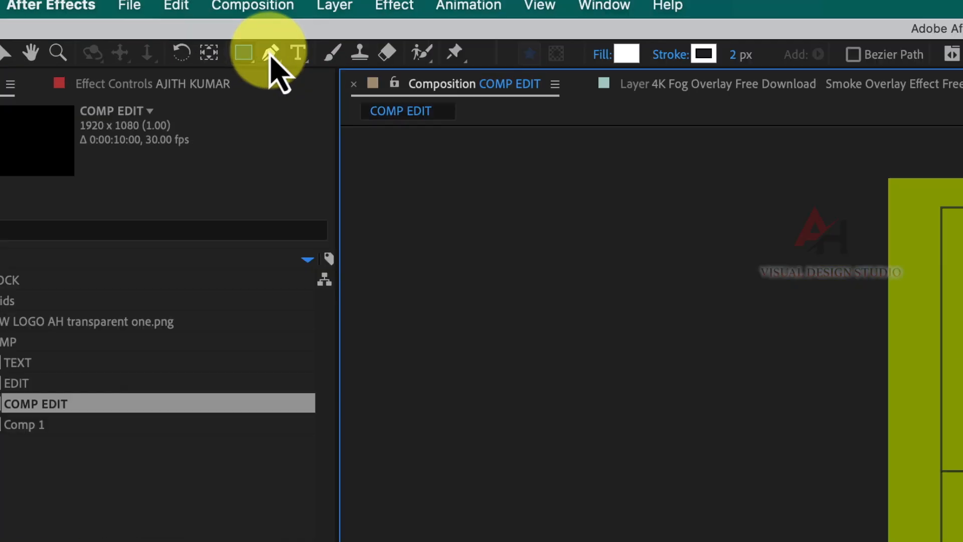
Start outlining the title with the Pen tool, undo the points, and place new ones around its first letter
left_click(144, 11)
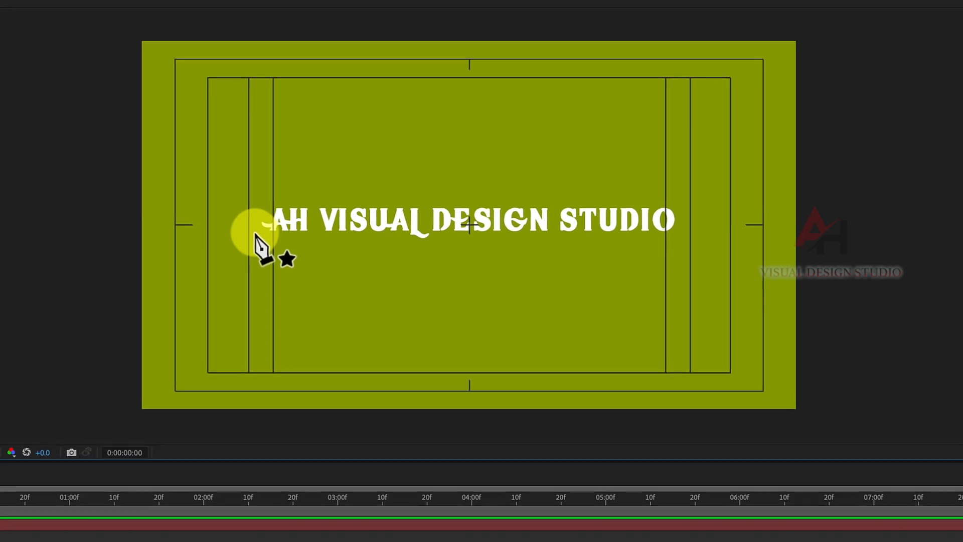
left_click(495, 201)
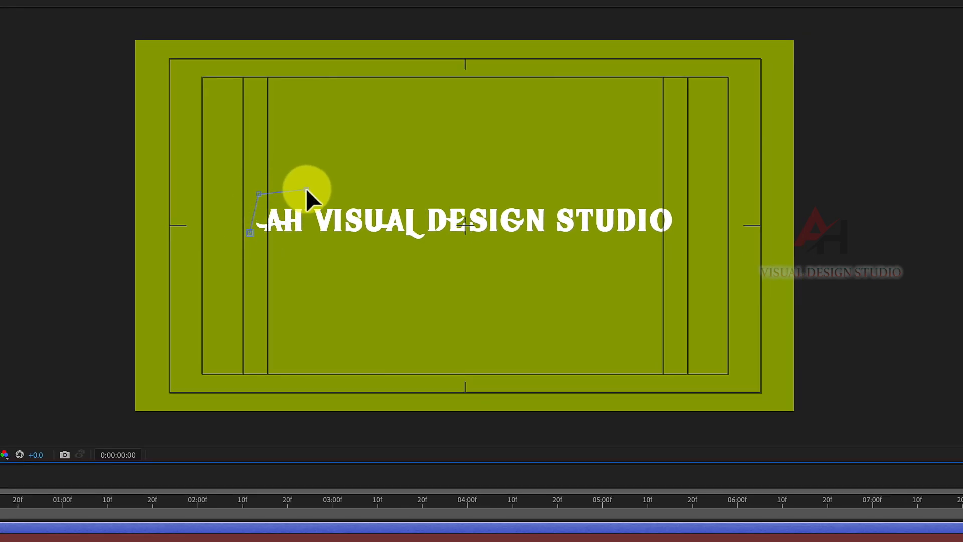
key("ctrl+z")
key("ctrl+z")
key("ctrl+z")
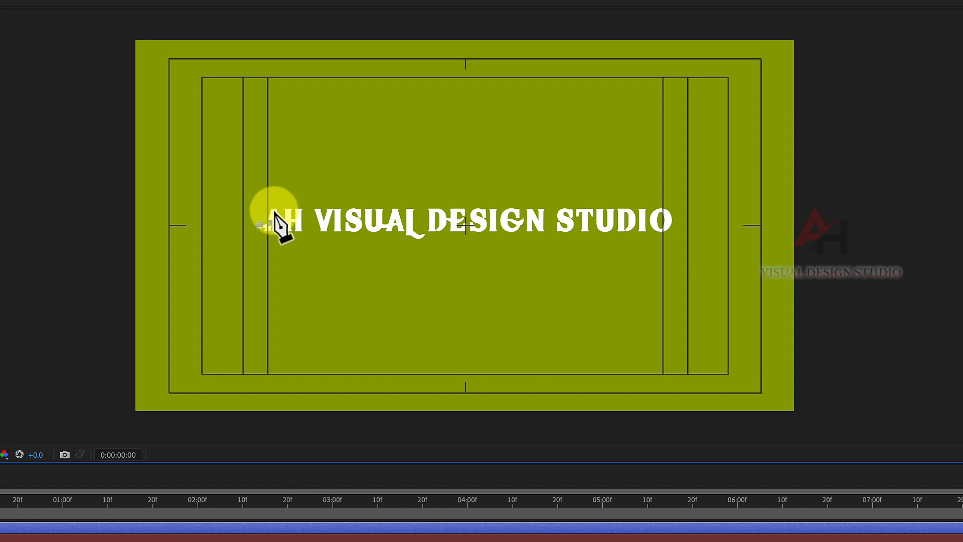
left_click(274, 212)
left_click(284, 233)
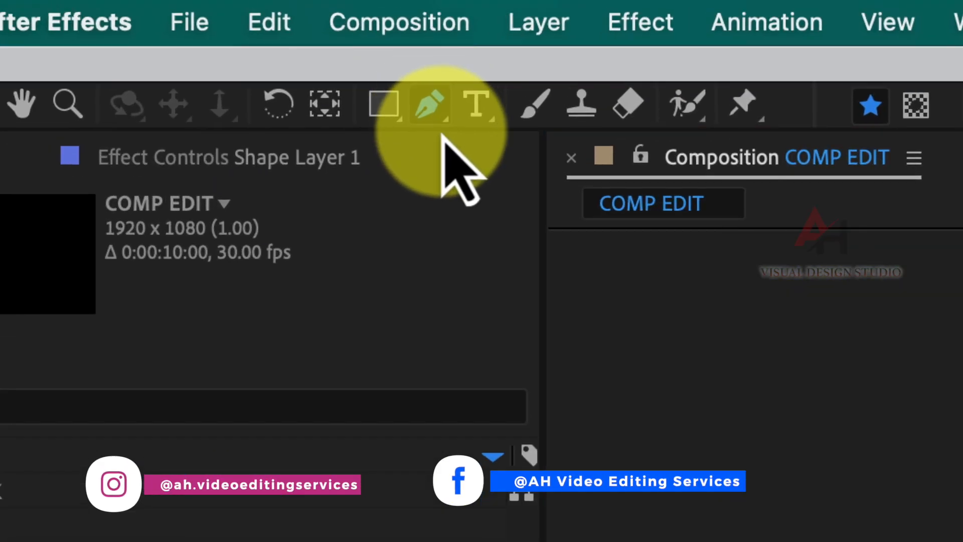
left_click_drag(442, 136, 624, 267)
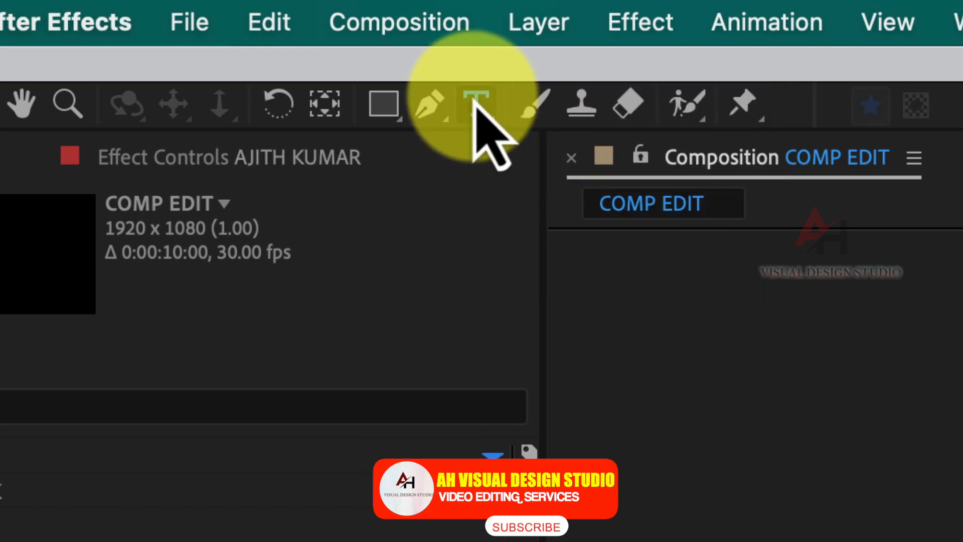
Add the vertical text EDIT beside the horizontal EDIT text with the Vertical Type tool, and close the floating Properties window
left_click(474, 104)
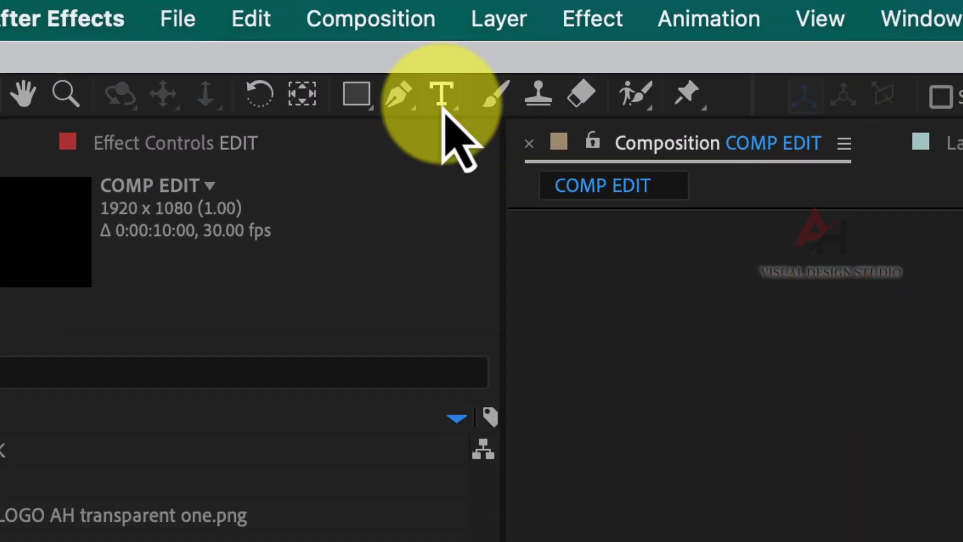
left_click(487, 114)
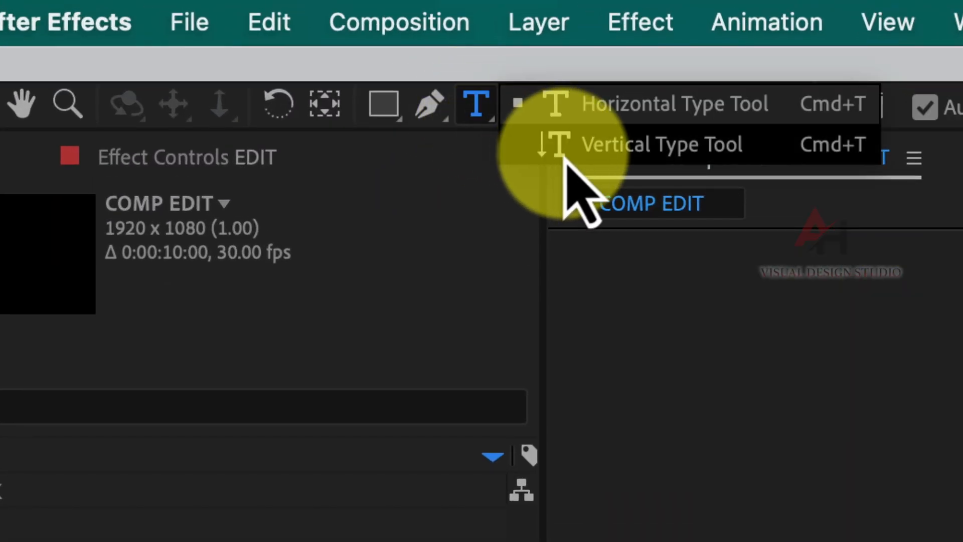
left_click(642, 117)
left_click(482, 113)
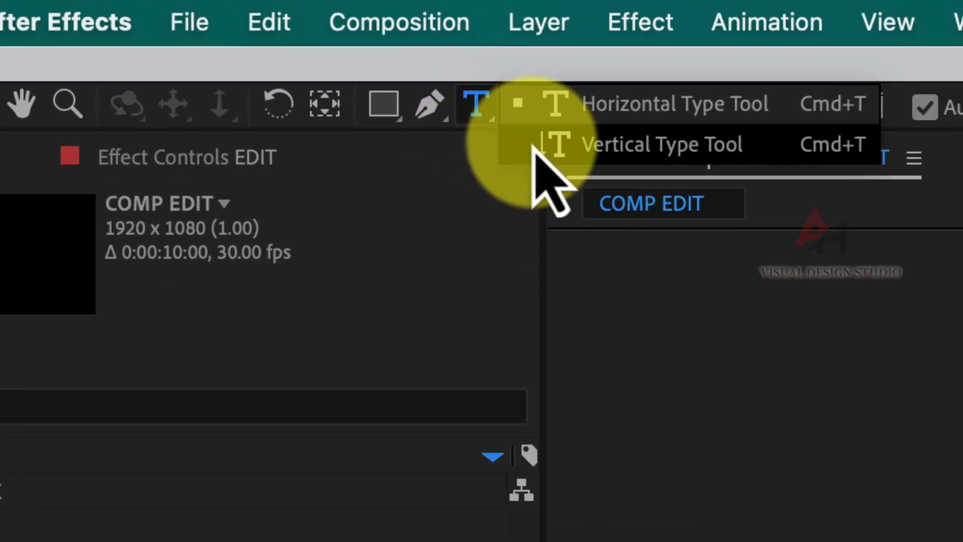
left_click(536, 147)
left_click(747, 178)
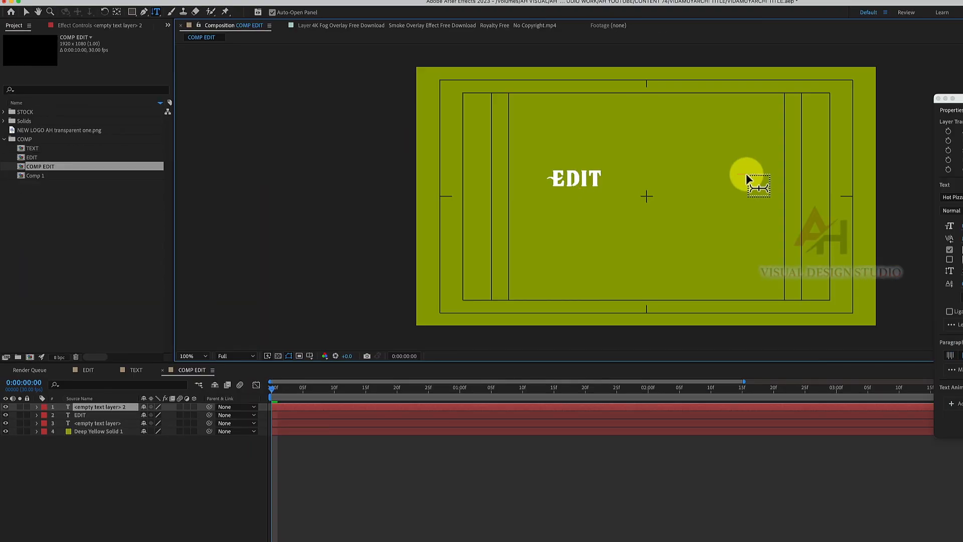
type("EDIT")
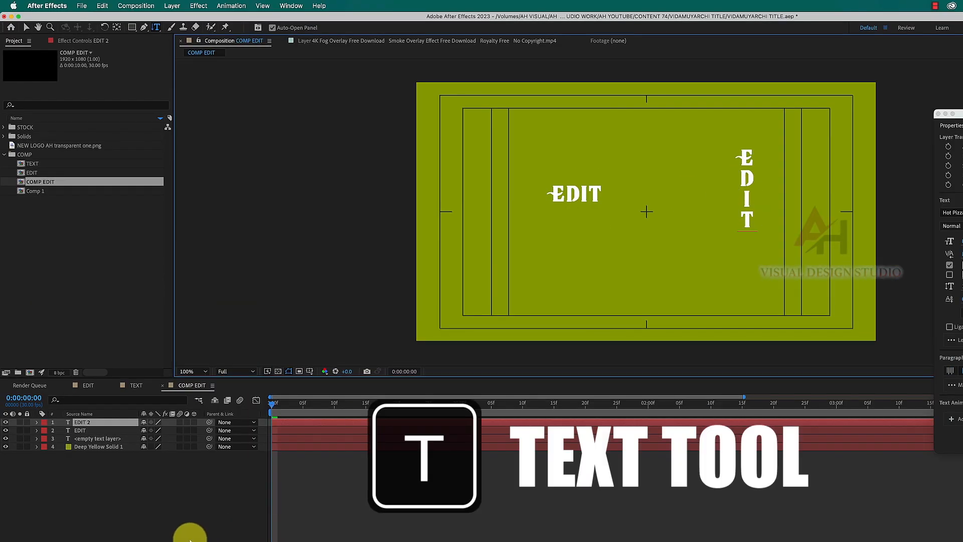
left_click(27, 27)
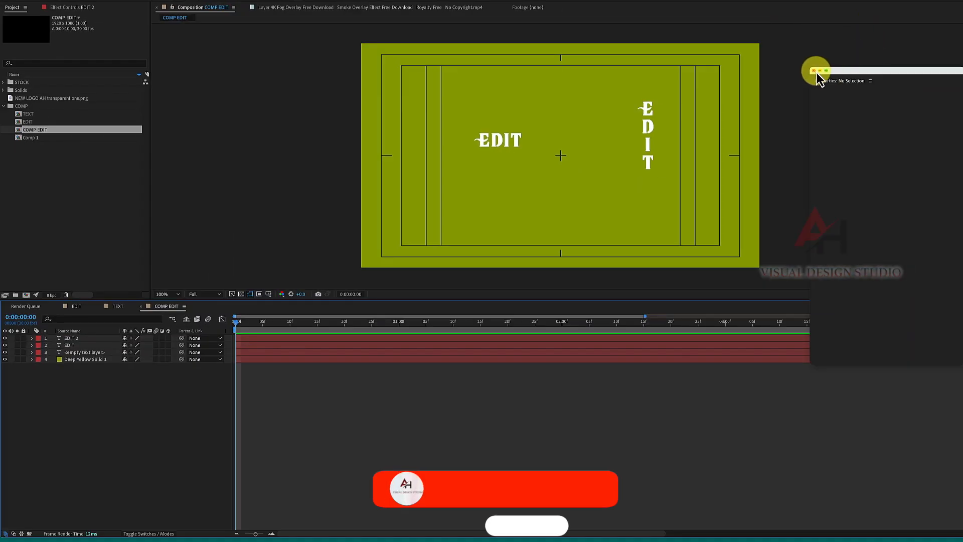
left_click(814, 71)
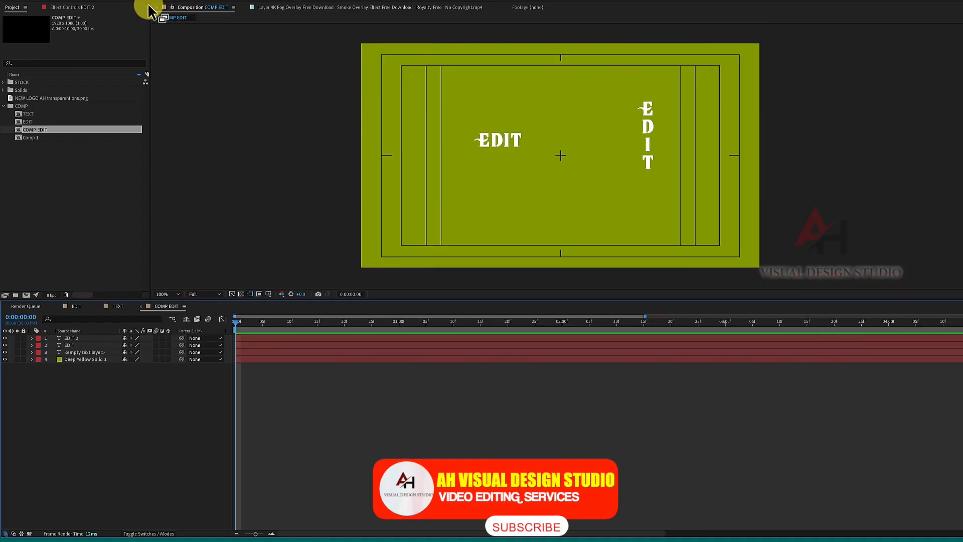